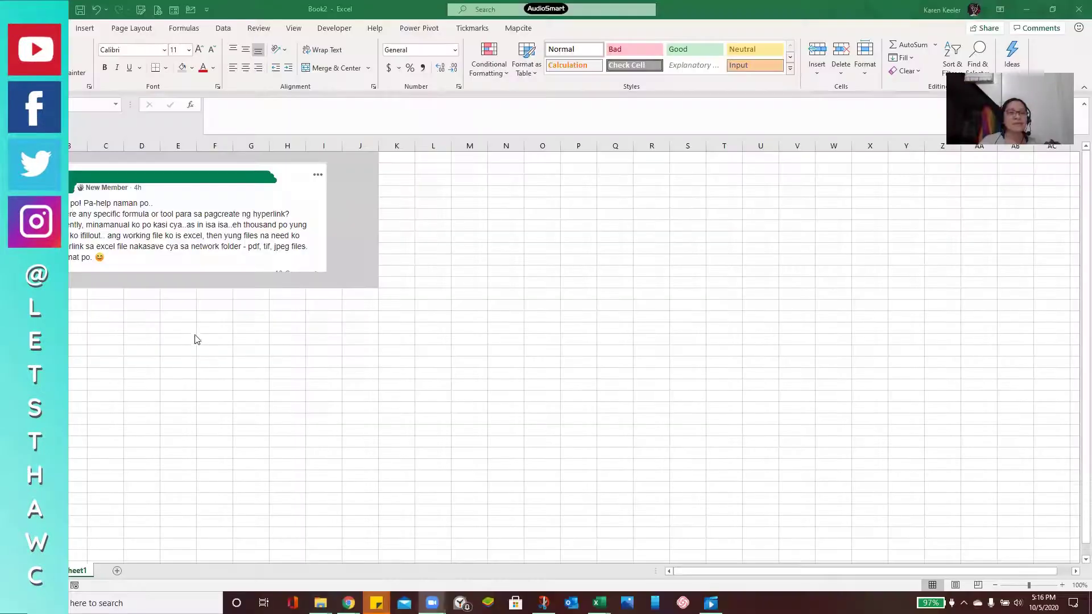
# Zoom the sheet to 190% to read the pasted forum question, then back to 130%
pyautogui.scroll(1, 215, 348)
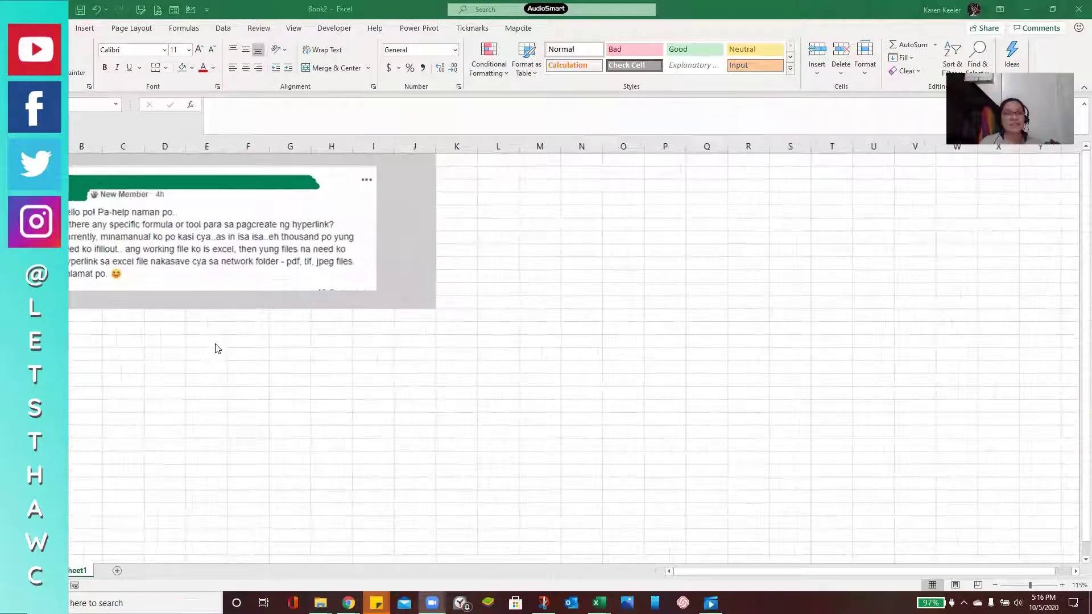
pyautogui.scroll(5, 215, 348)
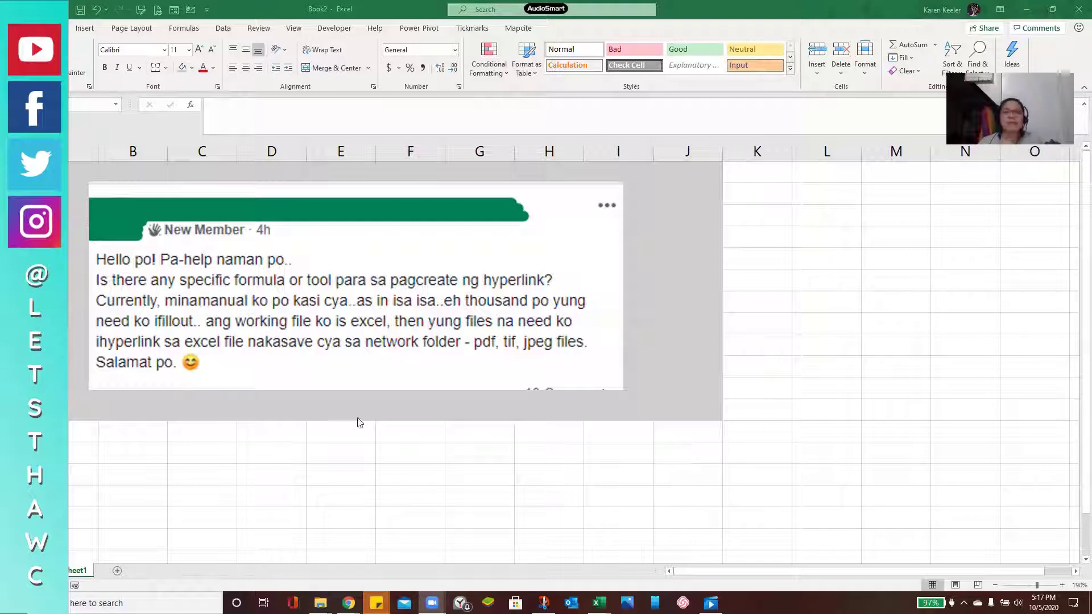
pyautogui.scroll(-3, 371, 406)
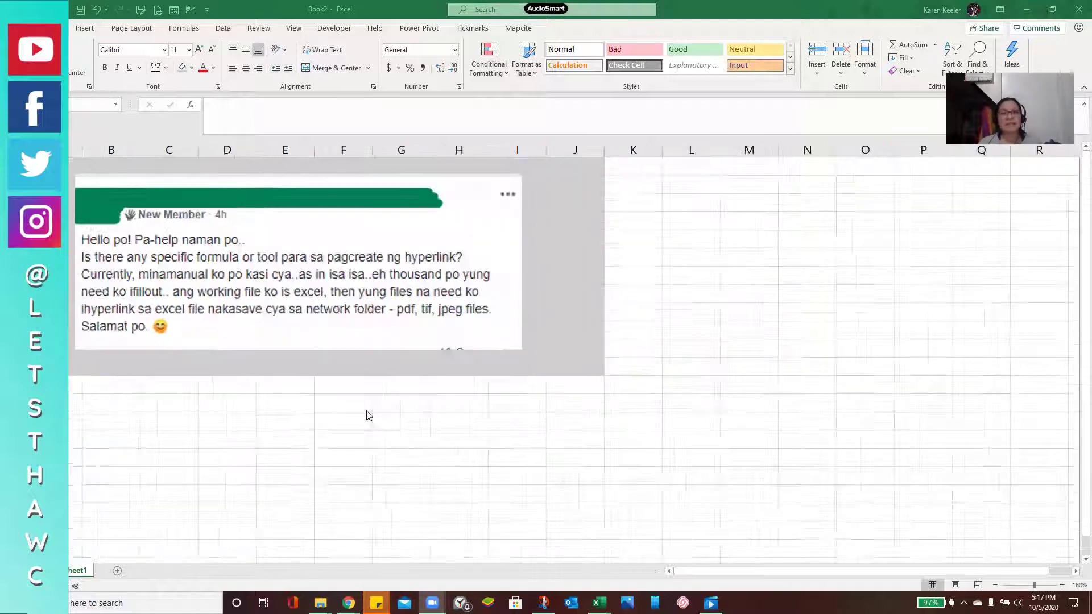
pyautogui.scroll(-1, 367, 419)
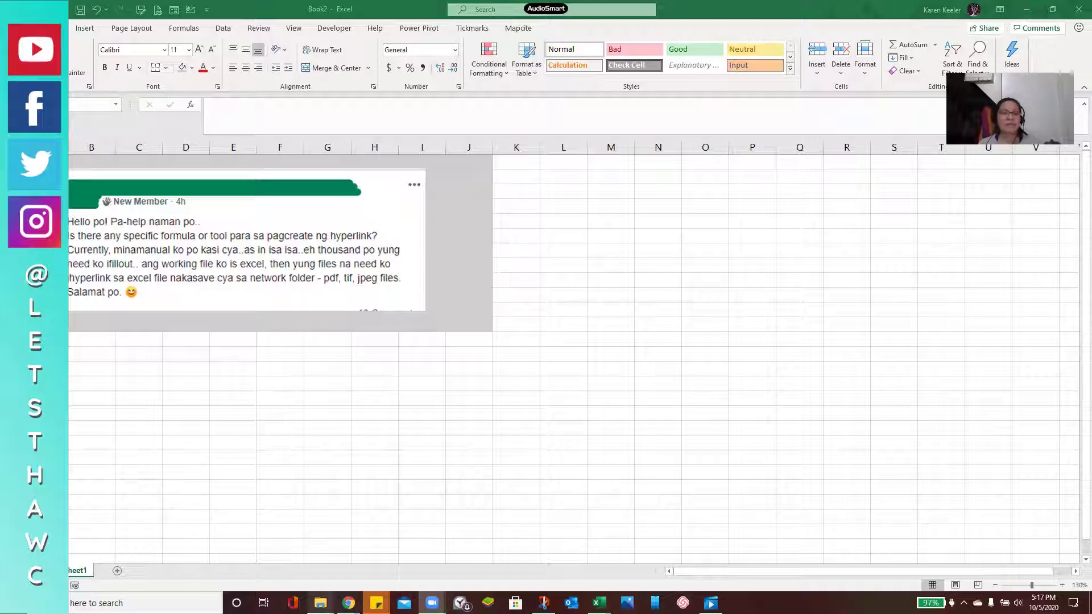
pyautogui.moveTo(320, 602)
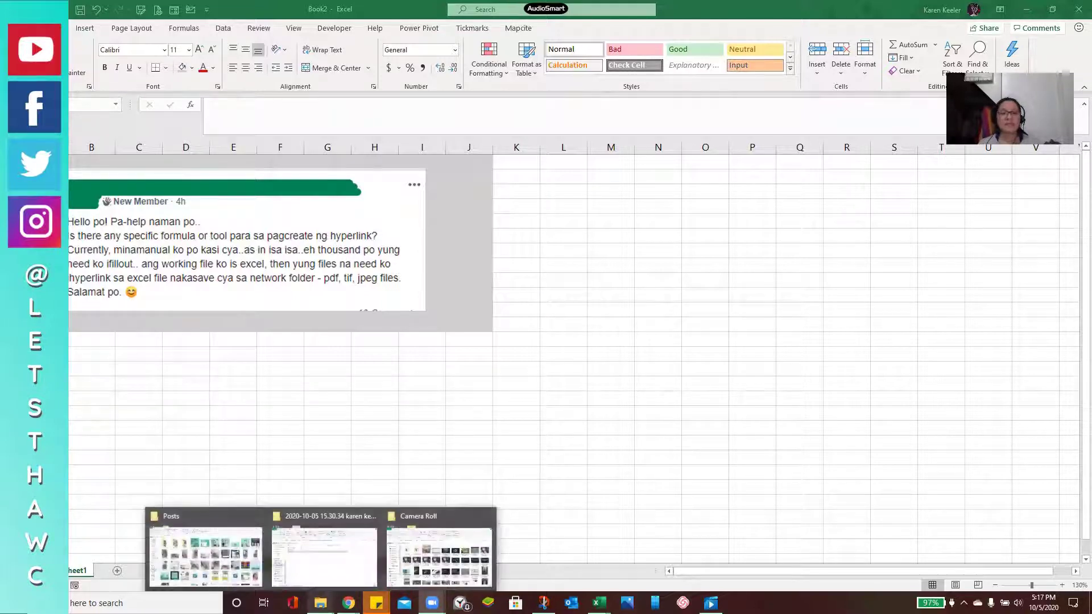
# Show the Posts folder in Details view and locate the World Teacher's Day image
pyautogui.click(201, 513)
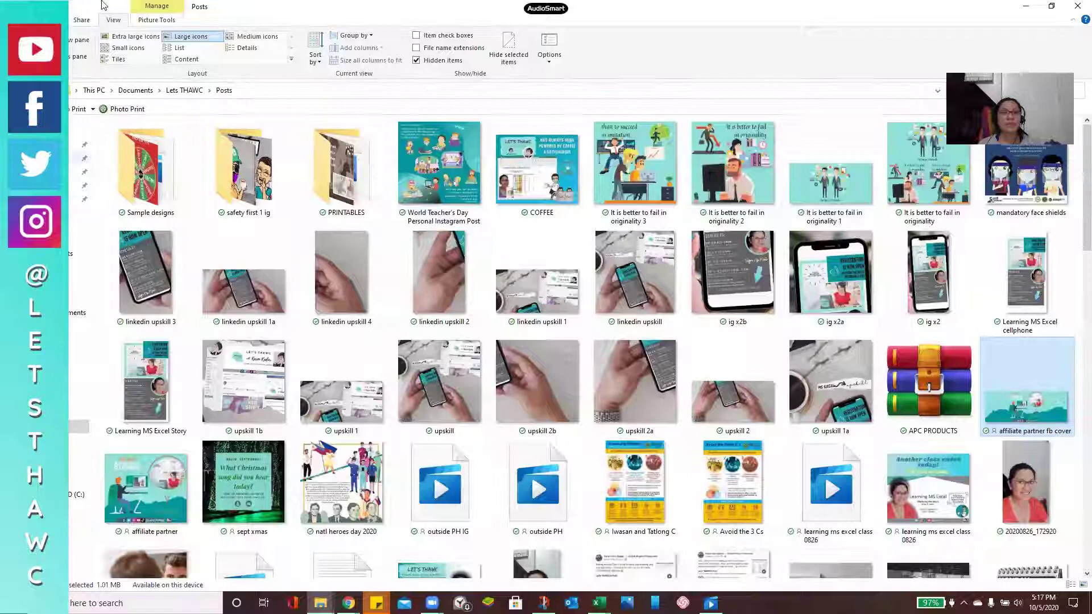
pyautogui.click(253, 48)
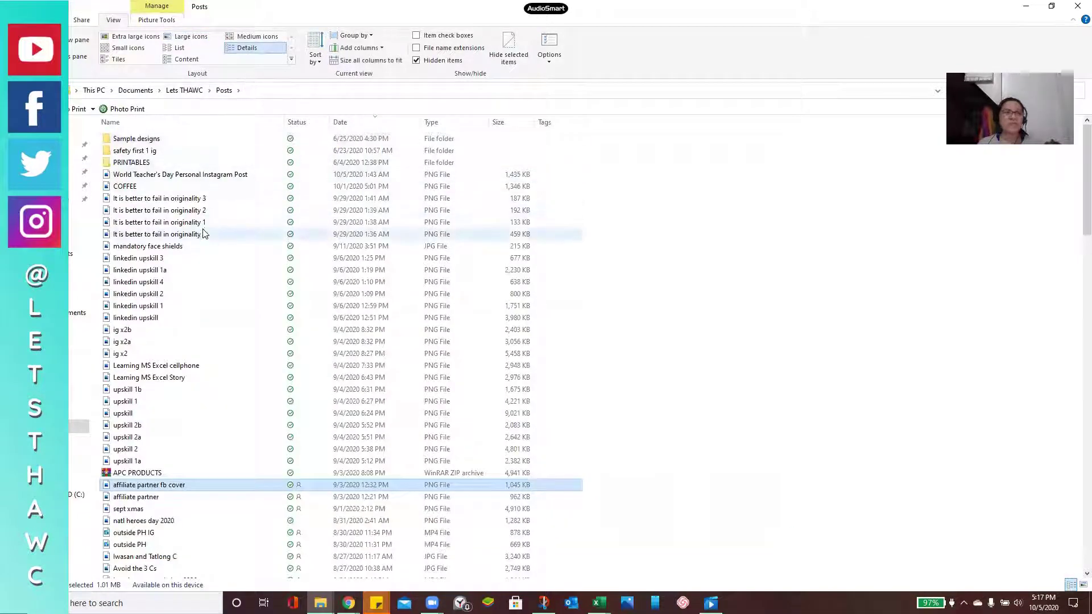
pyautogui.click(210, 234)
pyautogui.scroll(-5, 231, 344)
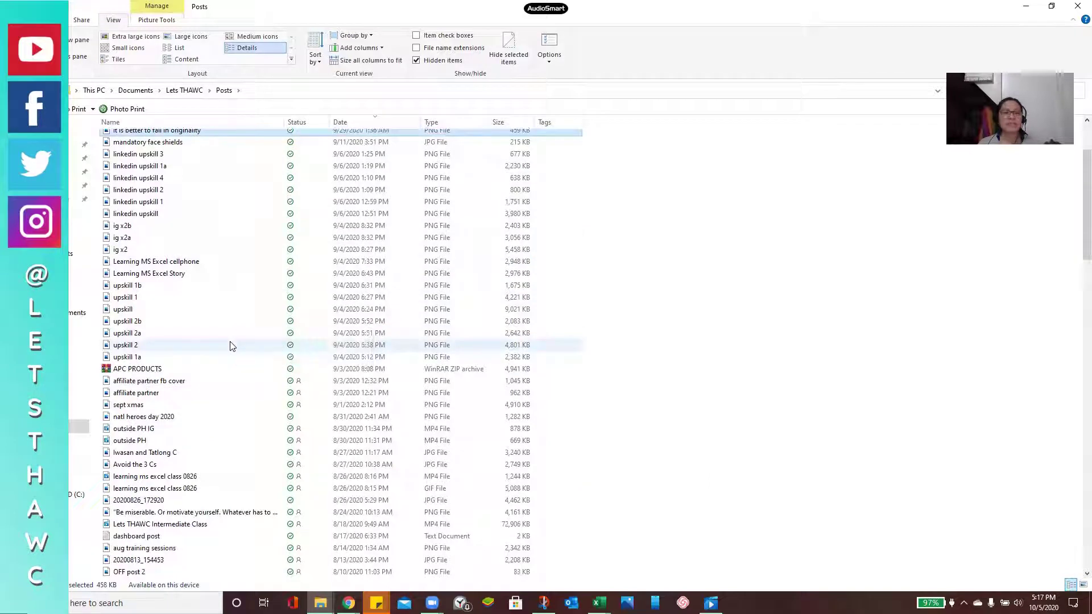
pyautogui.scroll(5, 231, 344)
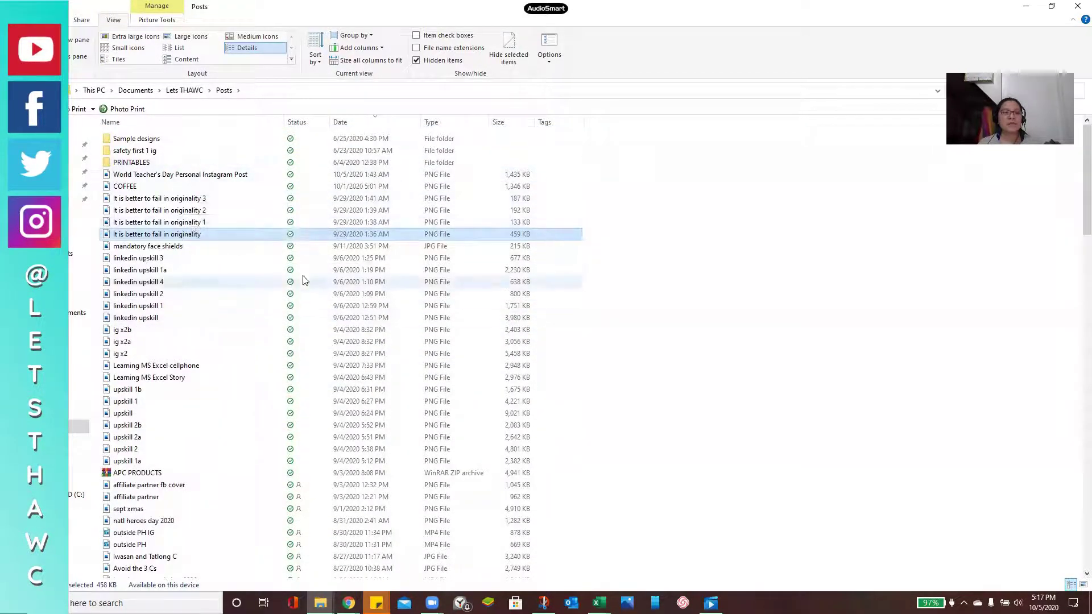
pyautogui.click(178, 178)
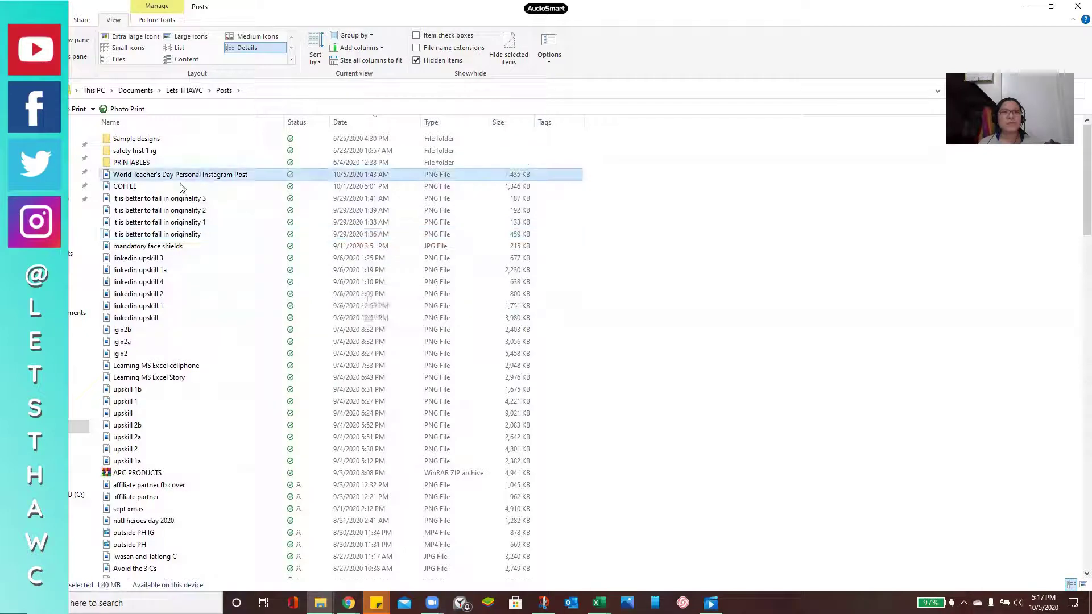
pyautogui.scroll(-6, 228, 352)
pyautogui.scroll(-5, 228, 378)
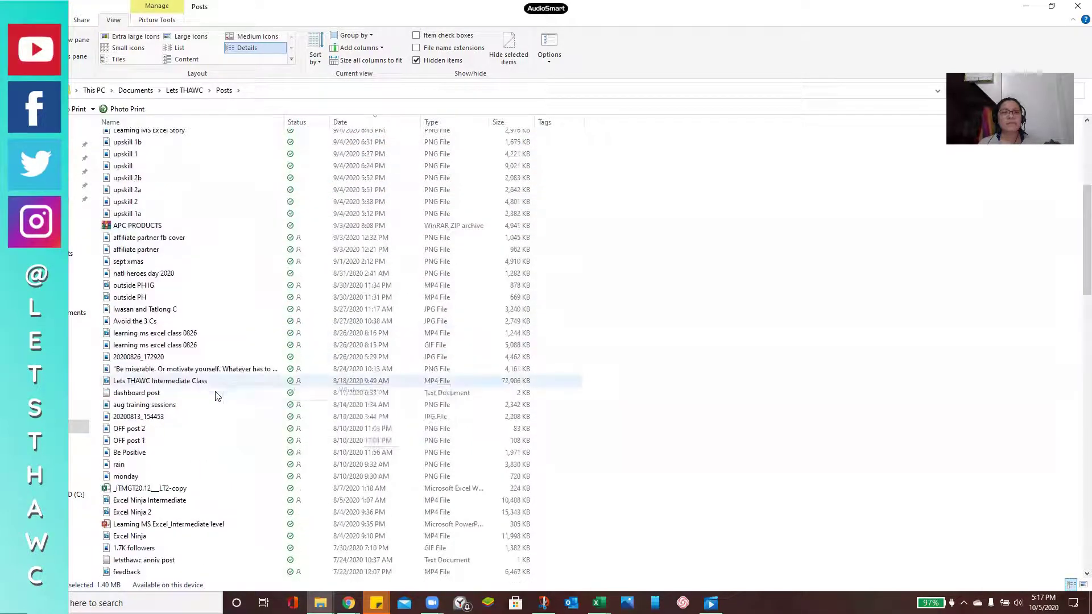
pyautogui.scroll(-13, 208, 417)
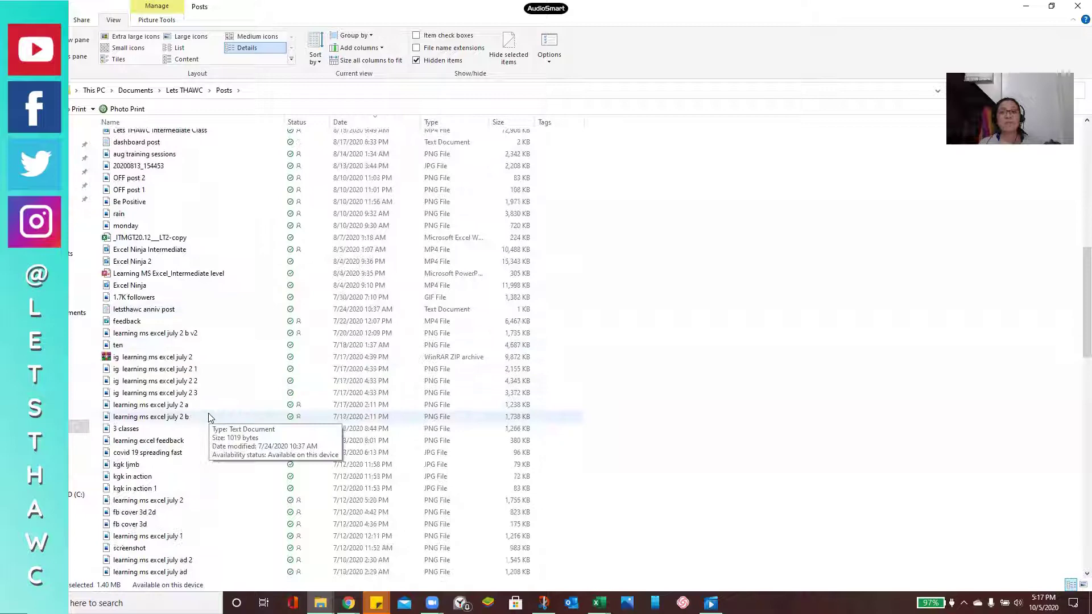
pyautogui.scroll(-12, 210, 425)
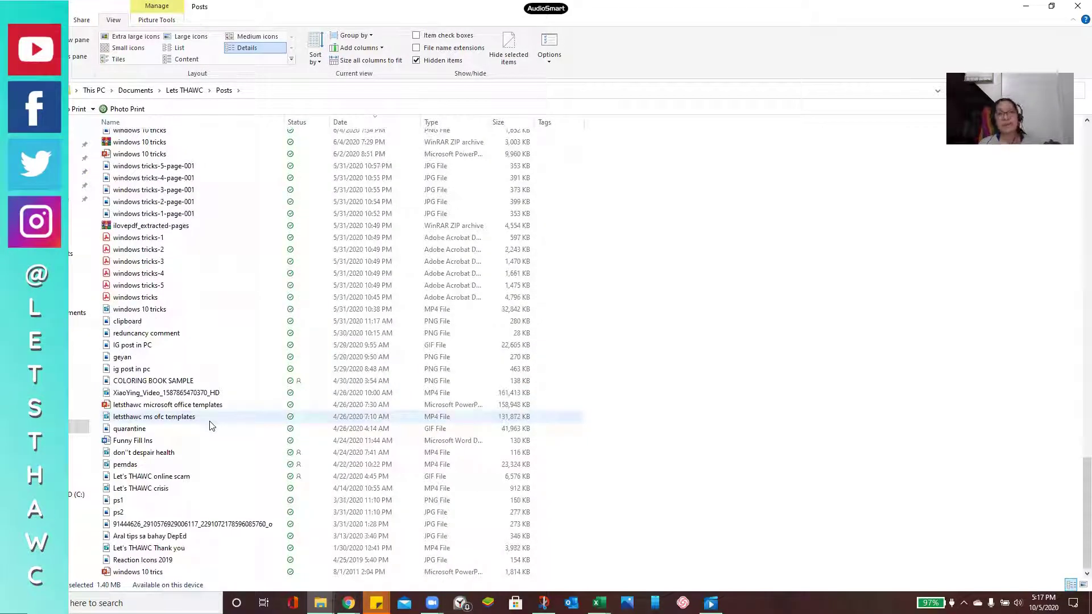
pyautogui.scroll(9, 211, 425)
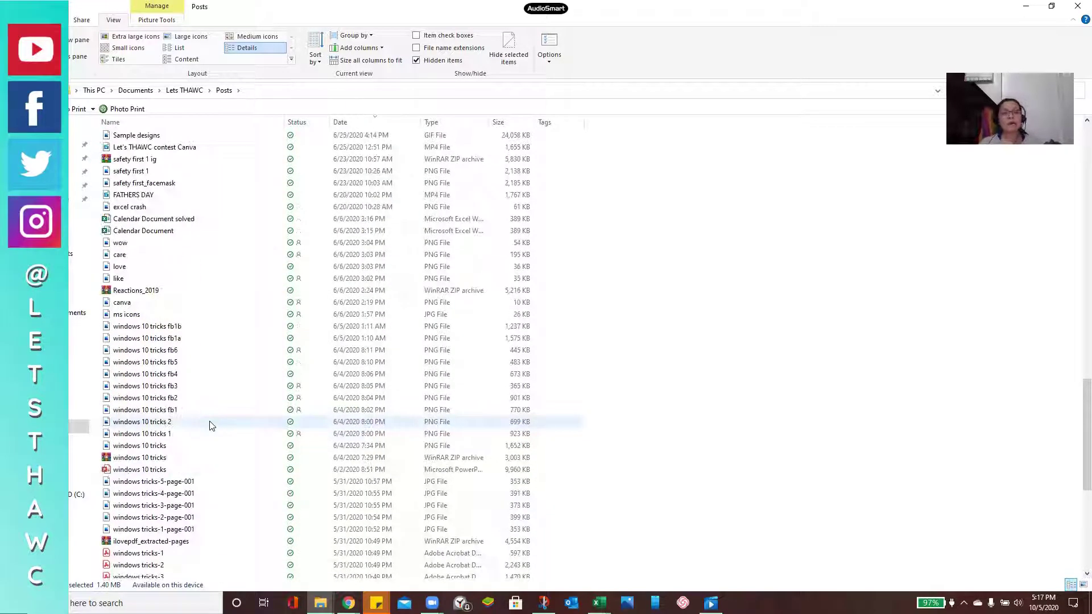
pyautogui.scroll(15, 211, 425)
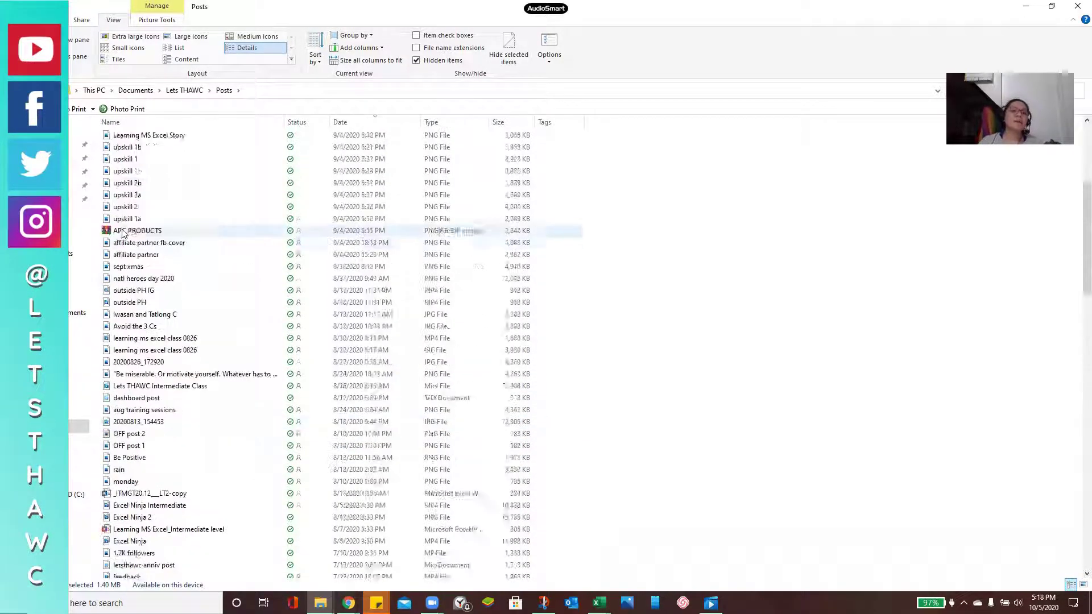
pyautogui.scroll(7, 122, 233)
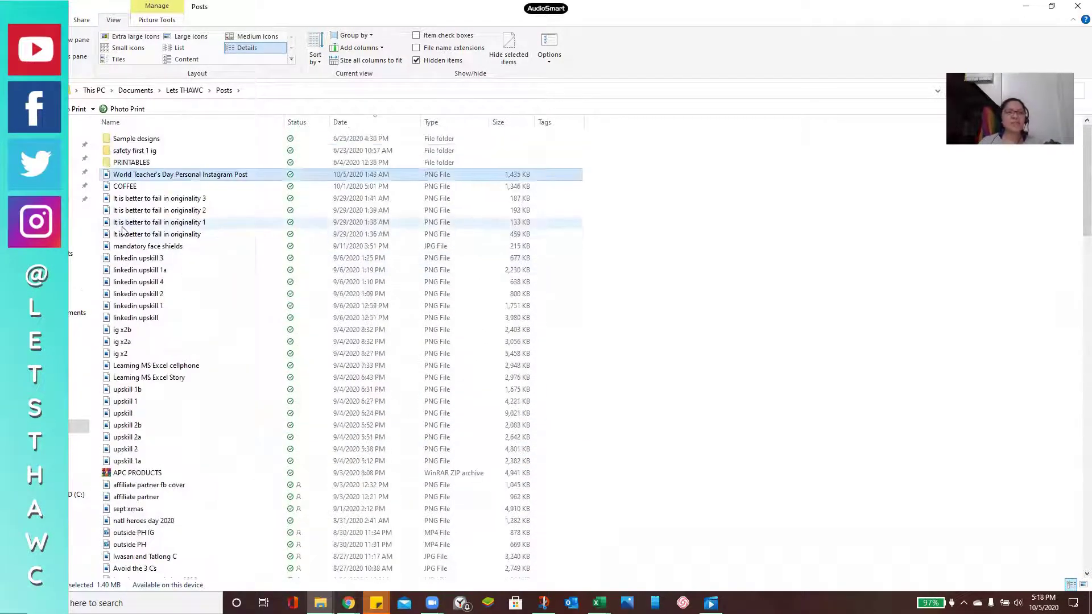
pyautogui.click(155, 175)
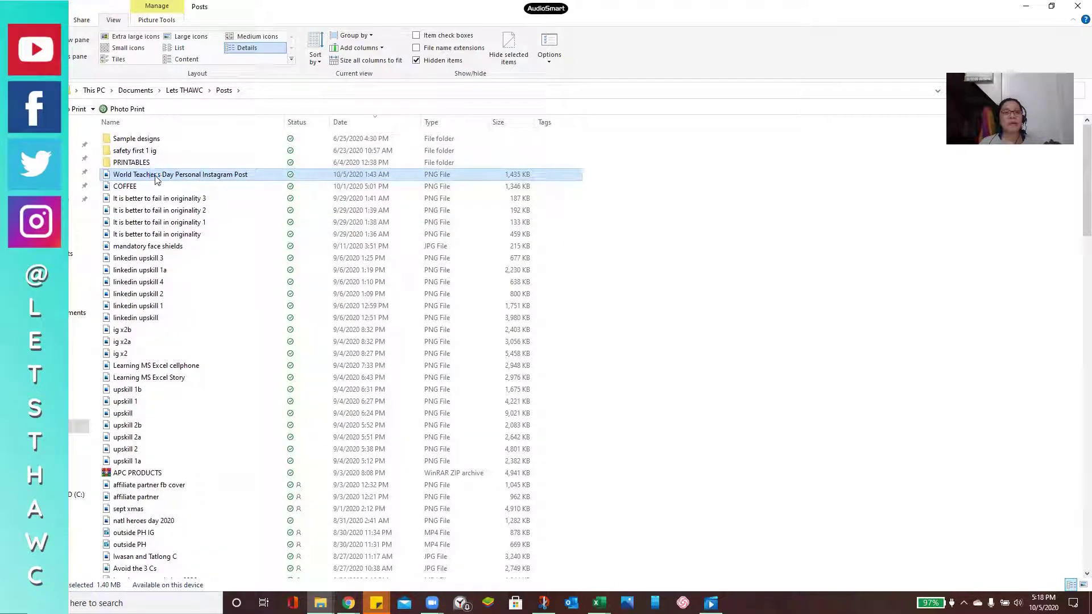
# Copy the World Teacher's Day file name and the Posts folder path
pyautogui.rightClick(155, 175)
pyautogui.click(187, 566)
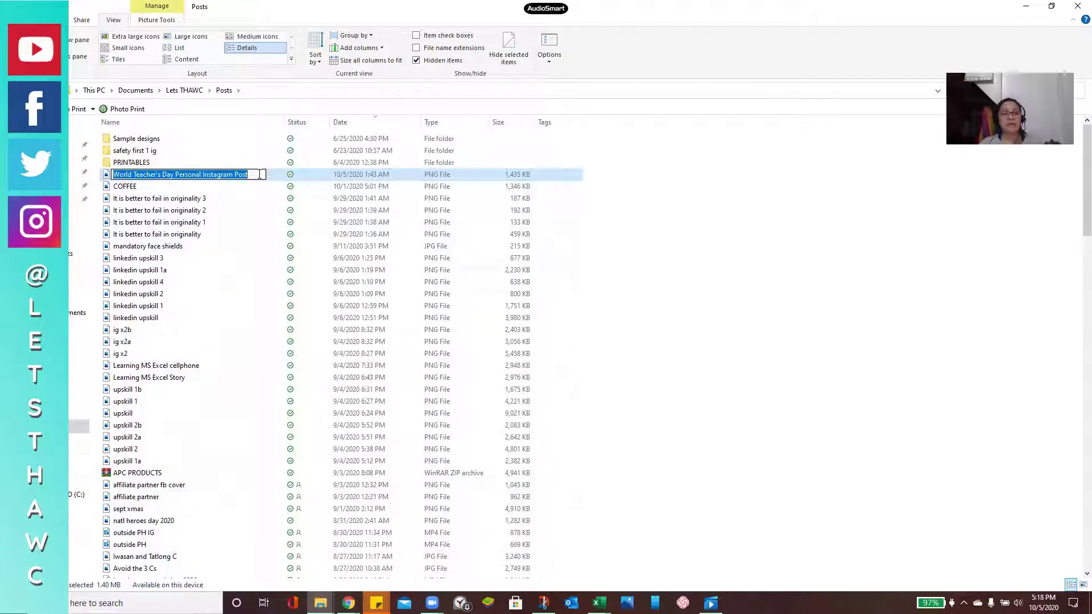
pyautogui.click(250, 198)
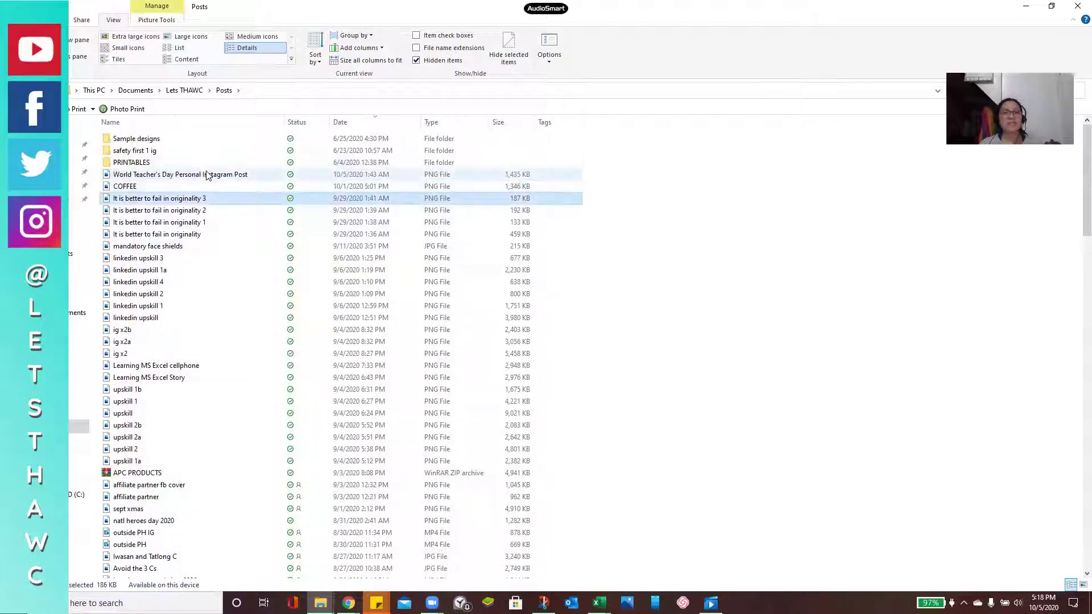
pyautogui.click(275, 92)
pyautogui.hotkey('ctrl', 'c')
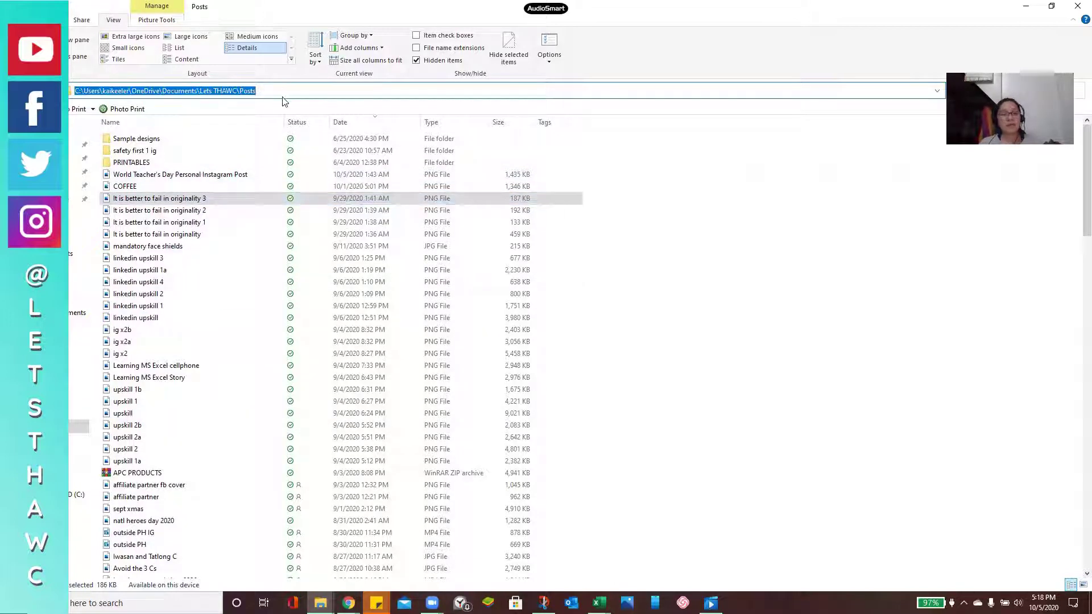
pyautogui.click(237, 249)
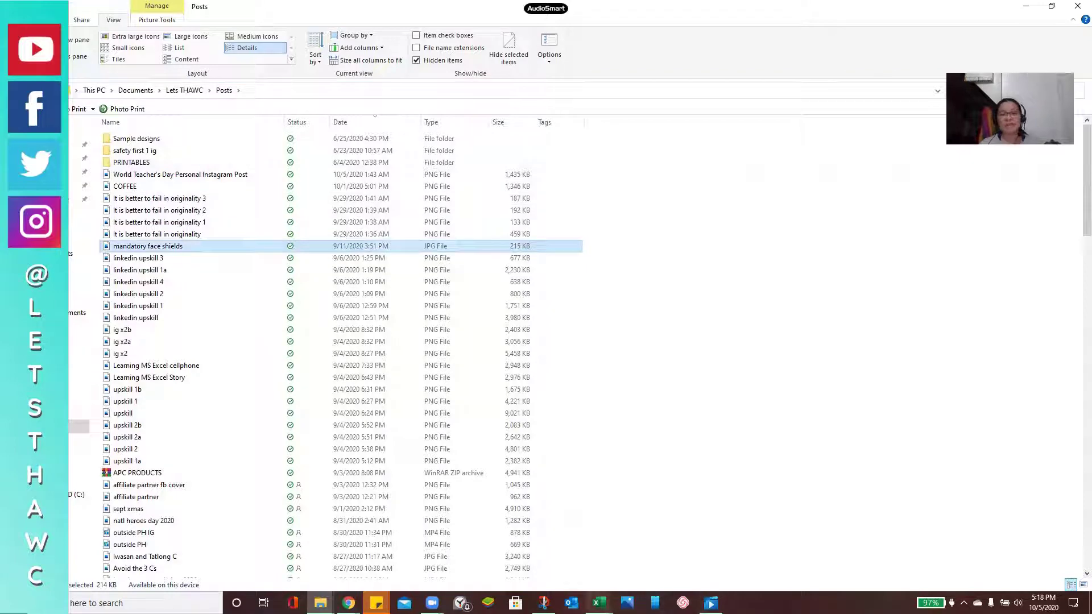
# In D14, enter the Posts folder path plus \World Teacher's Day Personal Instagram Post.png
pyautogui.moveTo(599, 603)
pyautogui.click(665, 554)
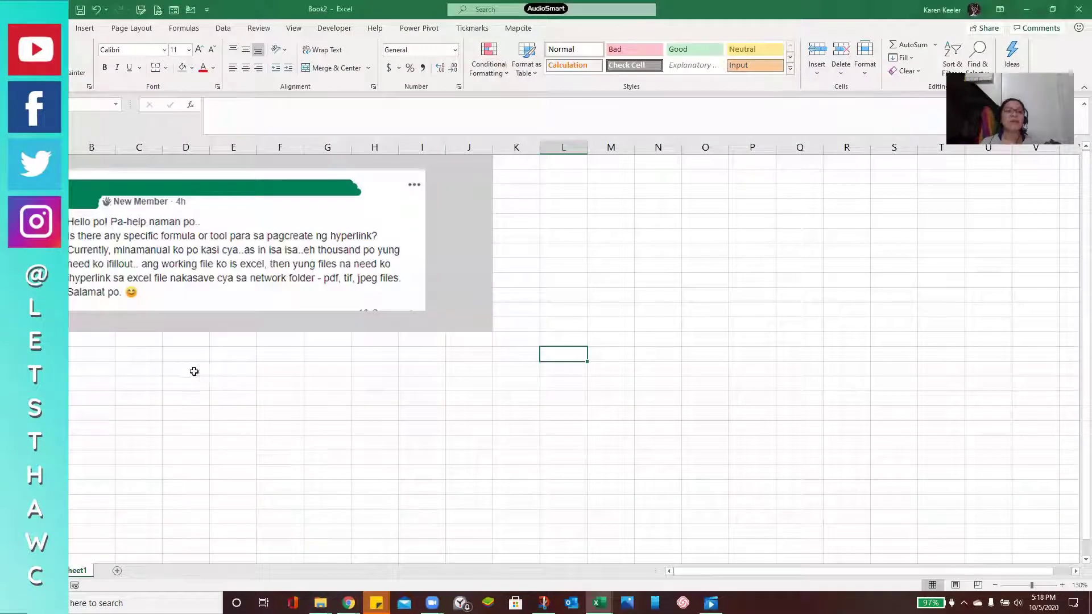
pyautogui.click(176, 367)
pyautogui.doubleClick(172, 373)
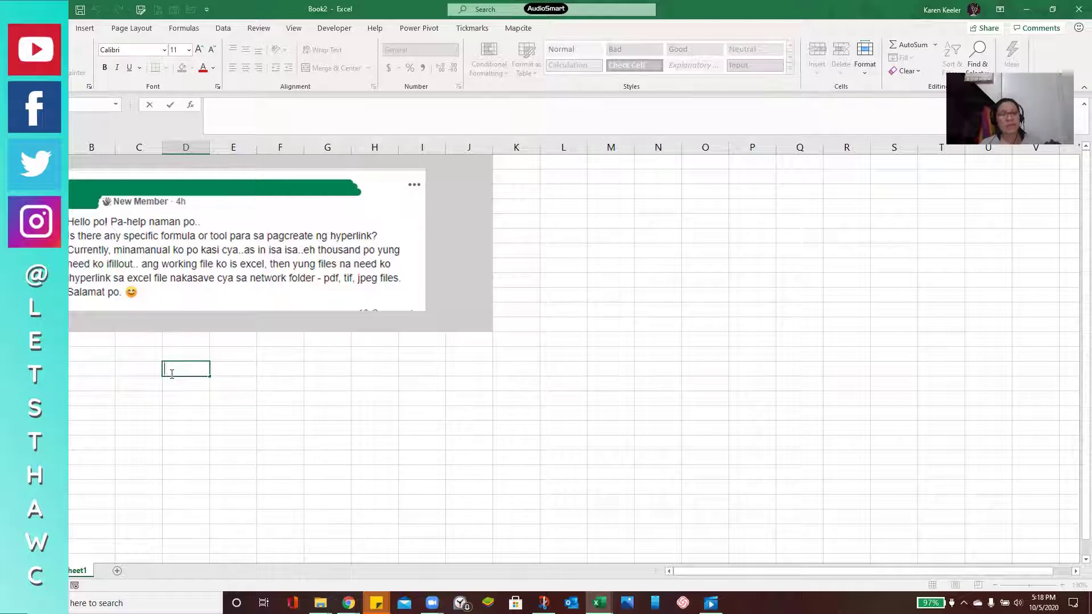
pyautogui.hotkey('ctrl', 'v')
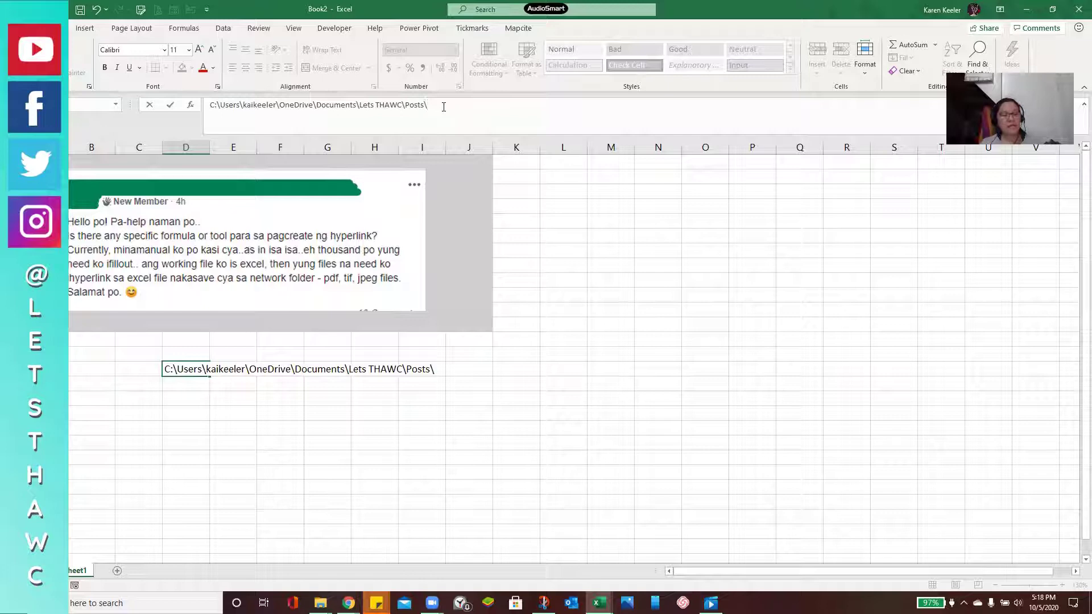
pyautogui.press('super+v')
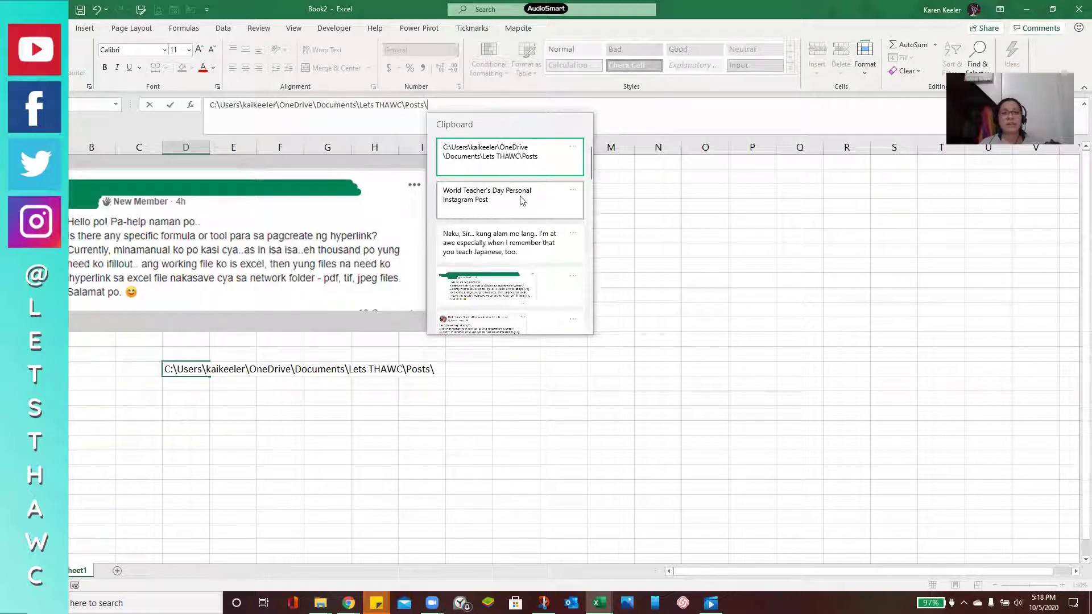
pyautogui.press('Escape')
pyautogui.write("World Teacher's Day Personal Instagram Post")
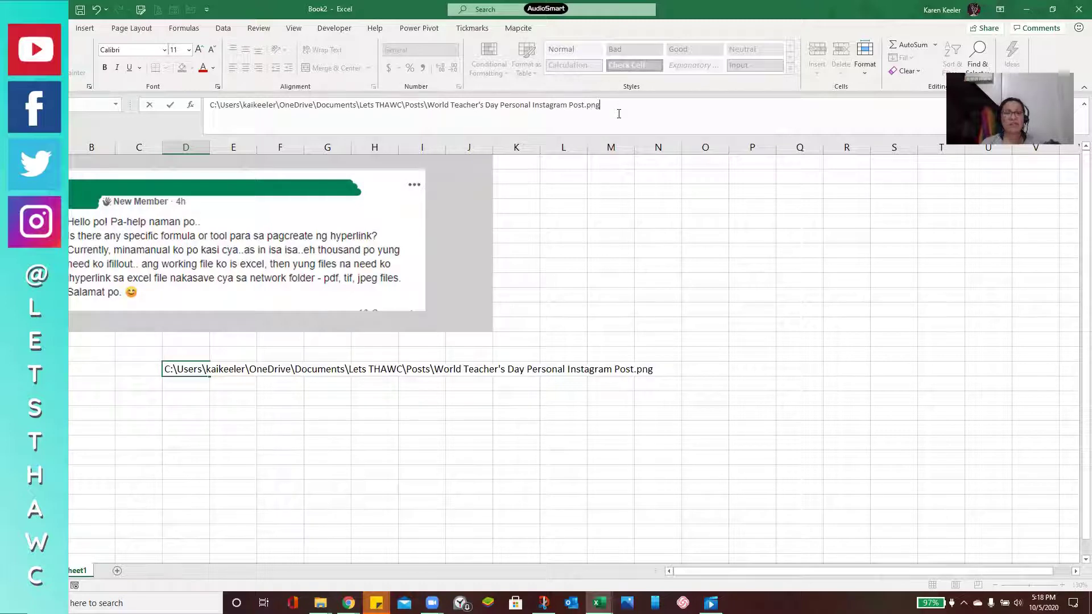
pyautogui.press('Return')
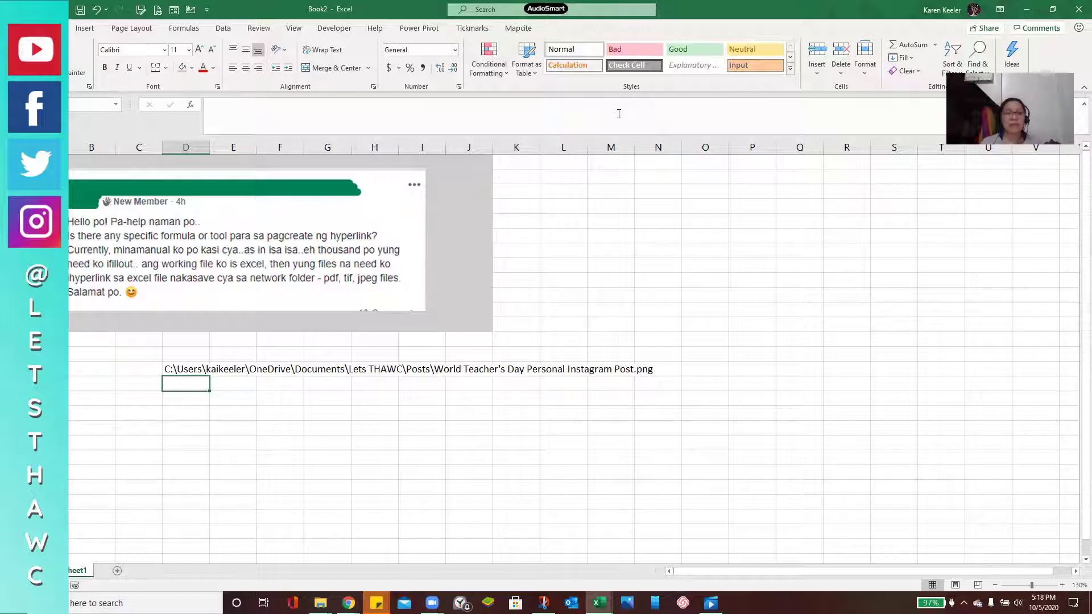
# Enter =HYPERLINK(D15) in the cell below the path to create a clickable link
pyautogui.click(171, 367)
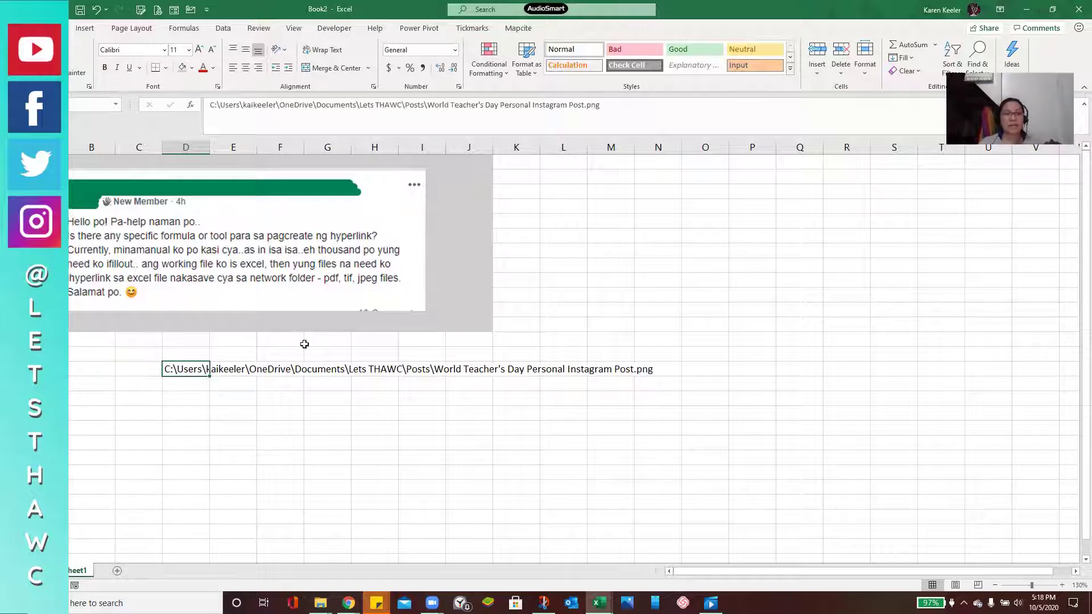
pyautogui.click(191, 387)
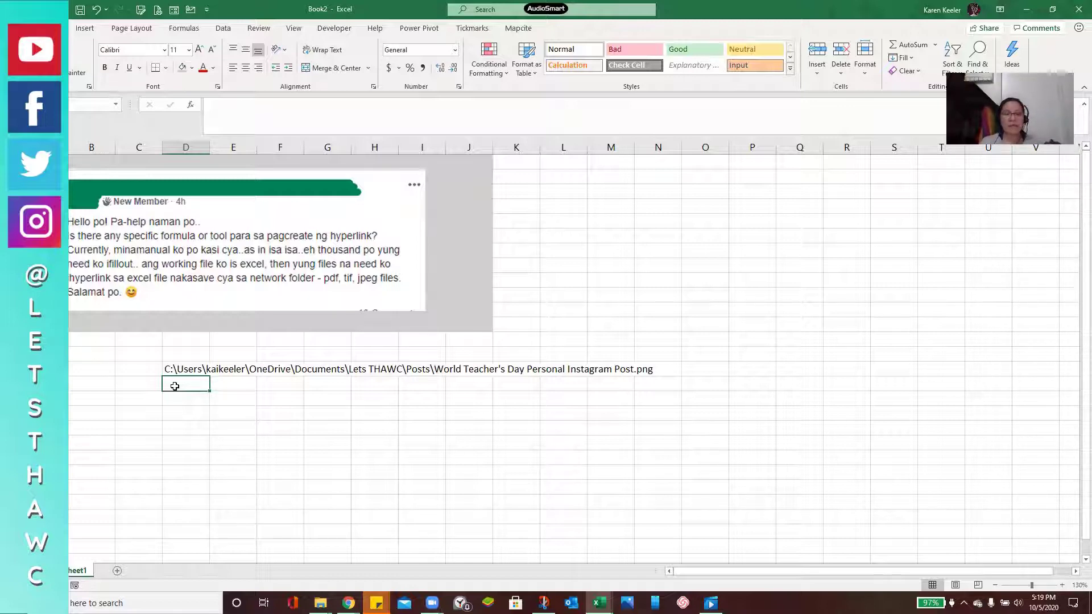
pyautogui.write('=hyp')
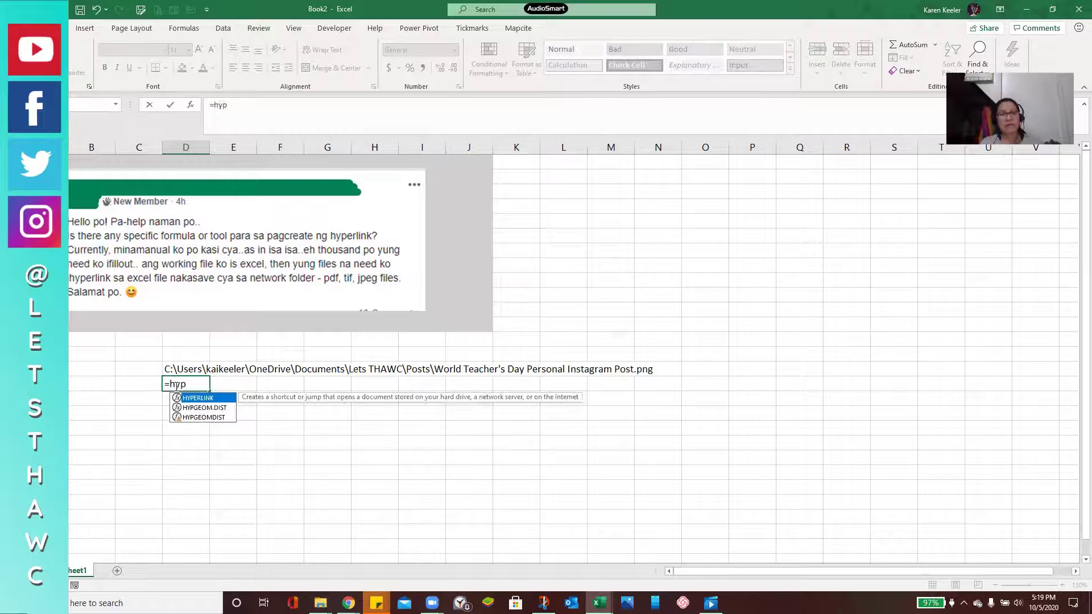
pyautogui.press('Tab')
pyautogui.press('Up')
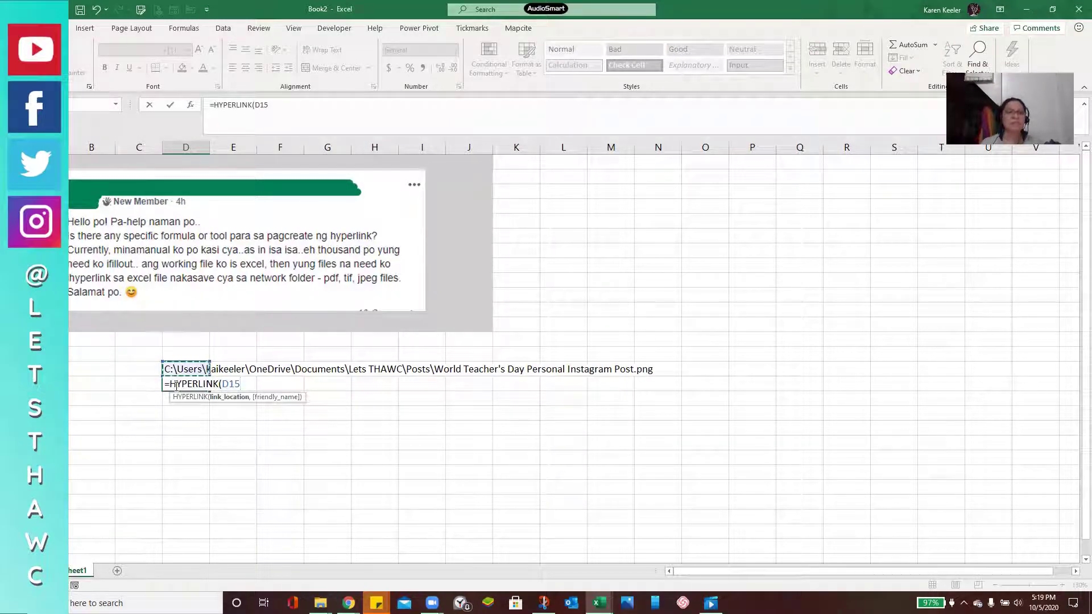
pyautogui.write(')')
pyautogui.press('Return')
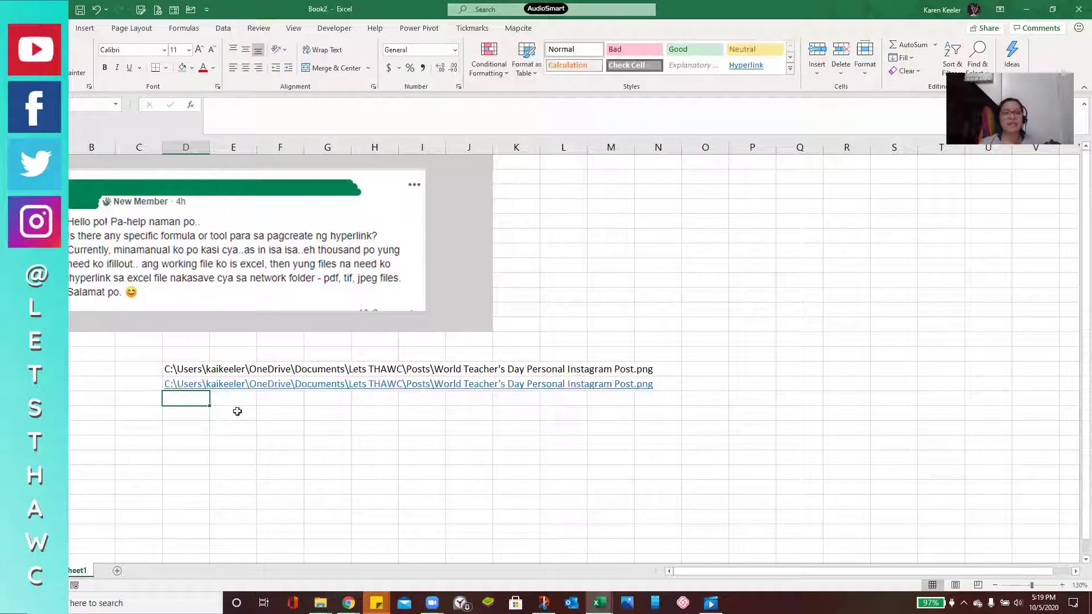
# Wrap the path cell in =HYPERLINK("...") with the path quoted, fixing the formula error
pyautogui.doubleClick(170, 369)
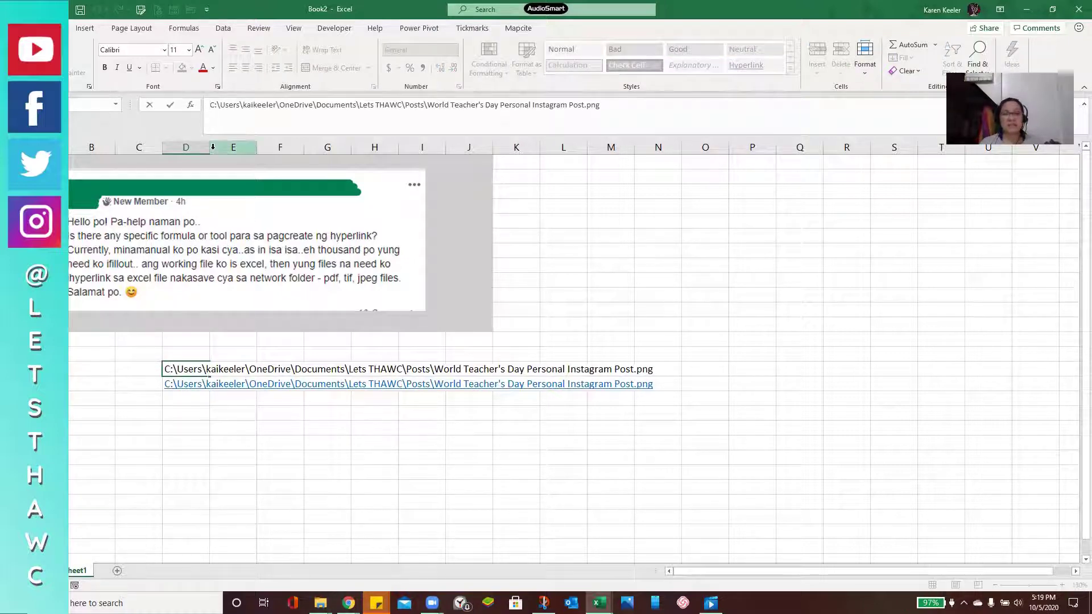
pyautogui.write('=hyper')
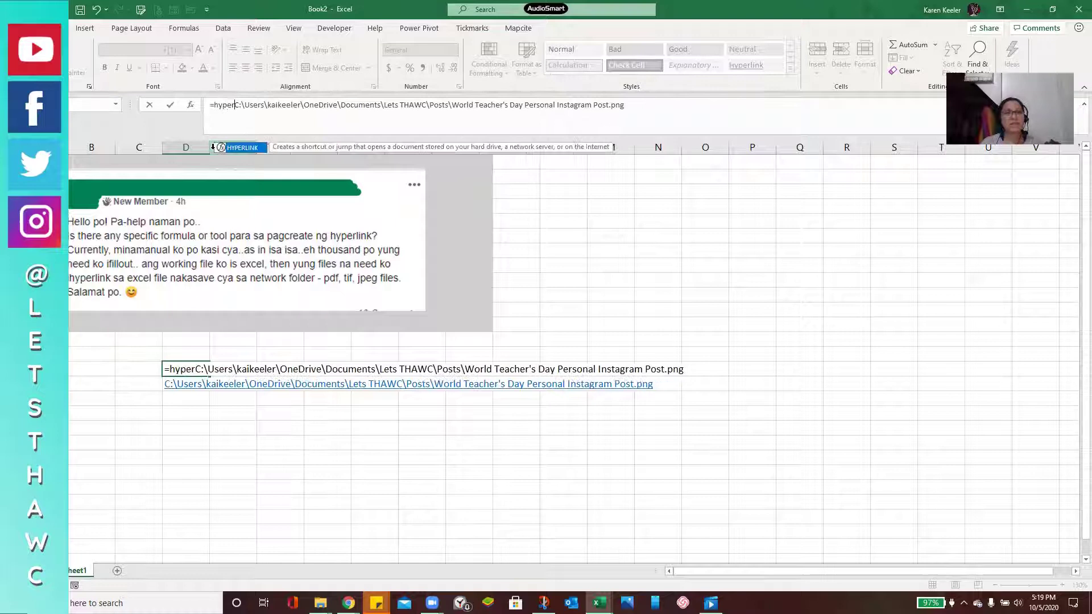
pyautogui.press('Tab')
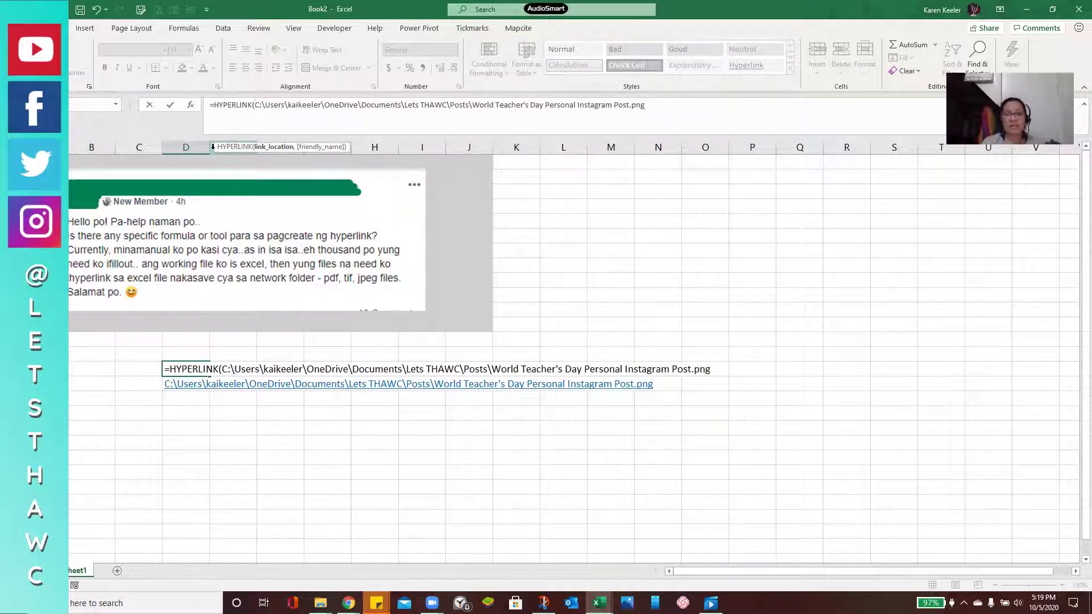
pyautogui.write(')')
pyautogui.press('Return')
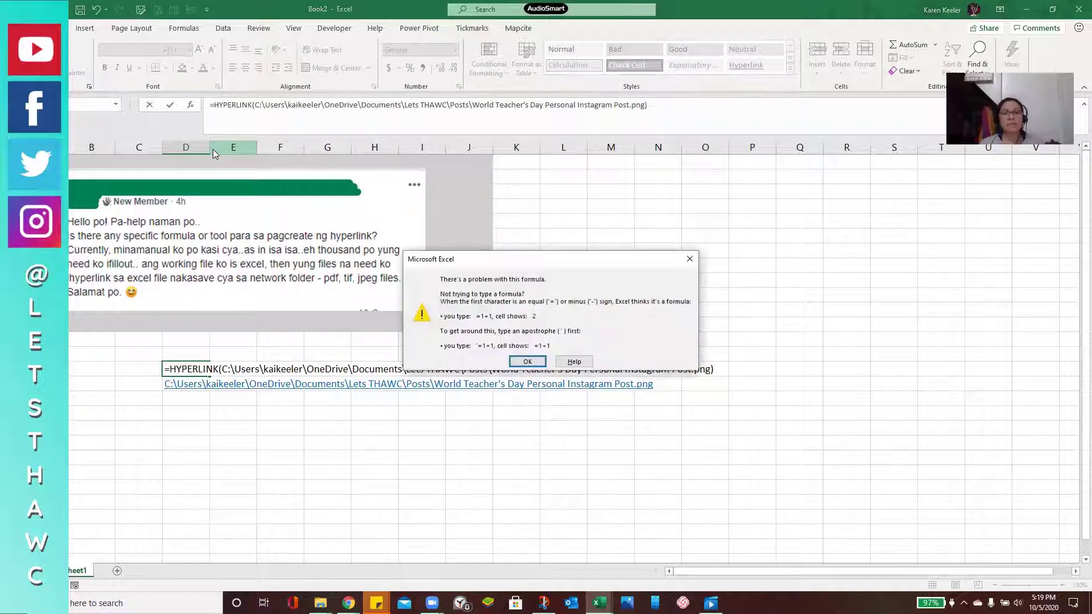
pyautogui.click(527, 362)
pyautogui.click(267, 114)
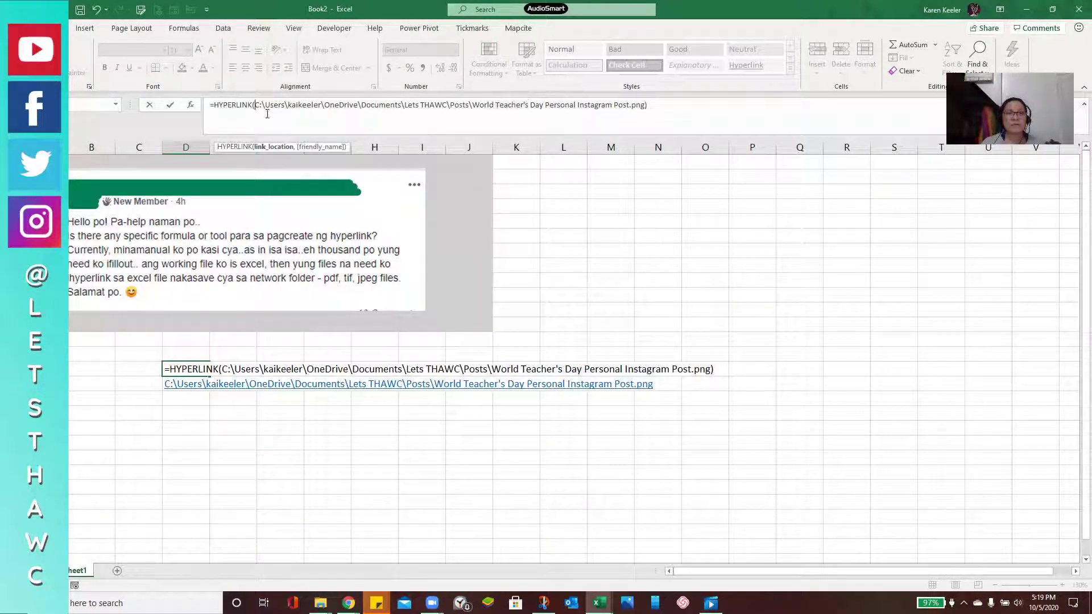
pyautogui.write('"')
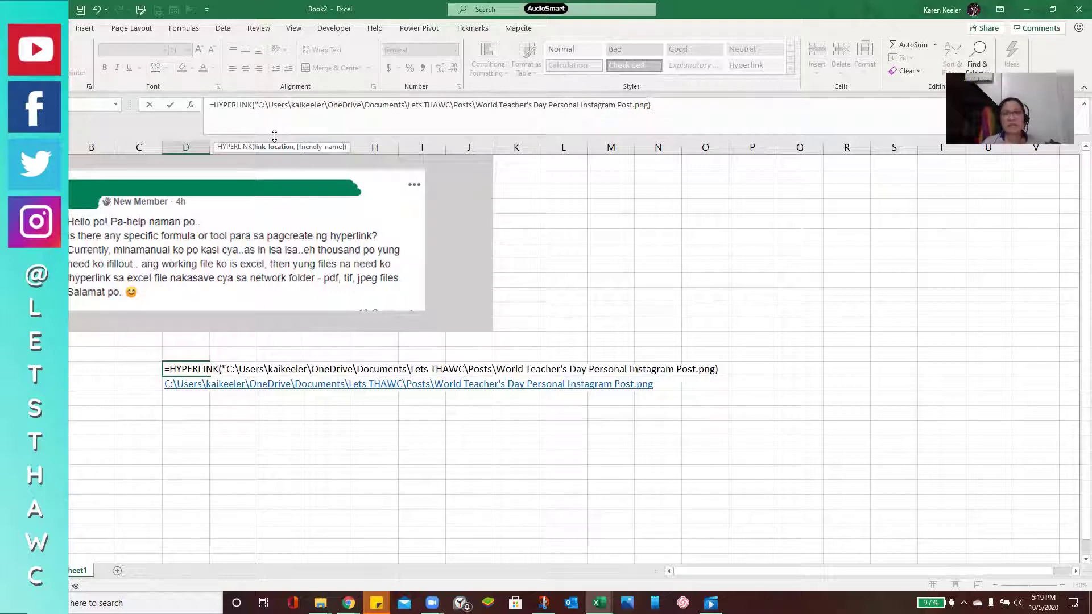
pyautogui.press('Return')
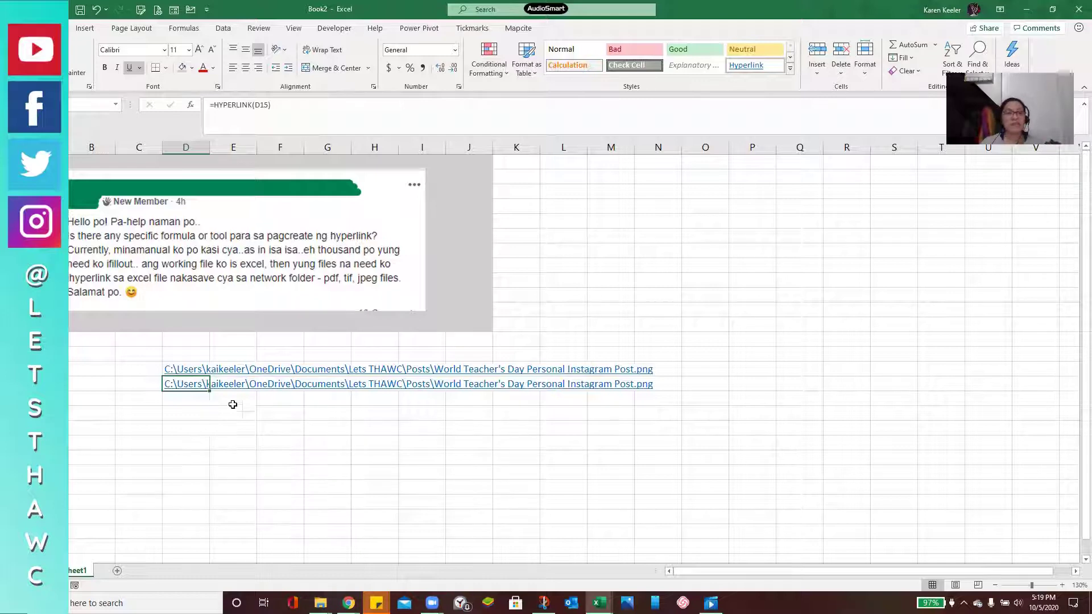
# Follow the lower hyperlink to open the World Teacher's Day image in Photos, then minimize Photos
pyautogui.click(188, 425)
pyautogui.click(186, 398)
pyautogui.click(184, 384)
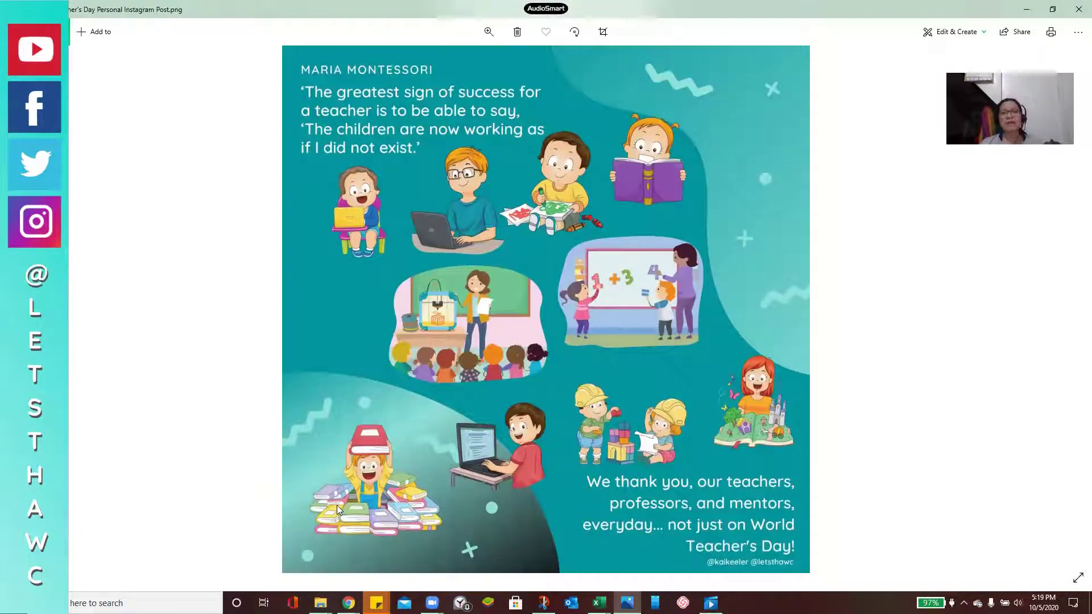
pyautogui.click(1026, 9)
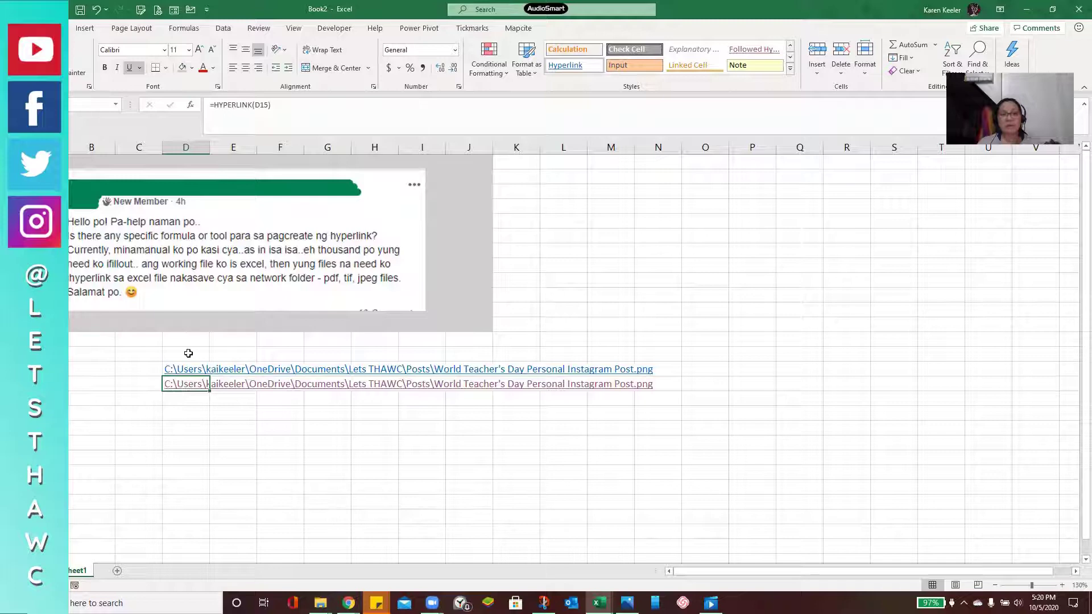
# Select an empty cell and bring up the open File Explorer window previews
pyautogui.click(189, 402)
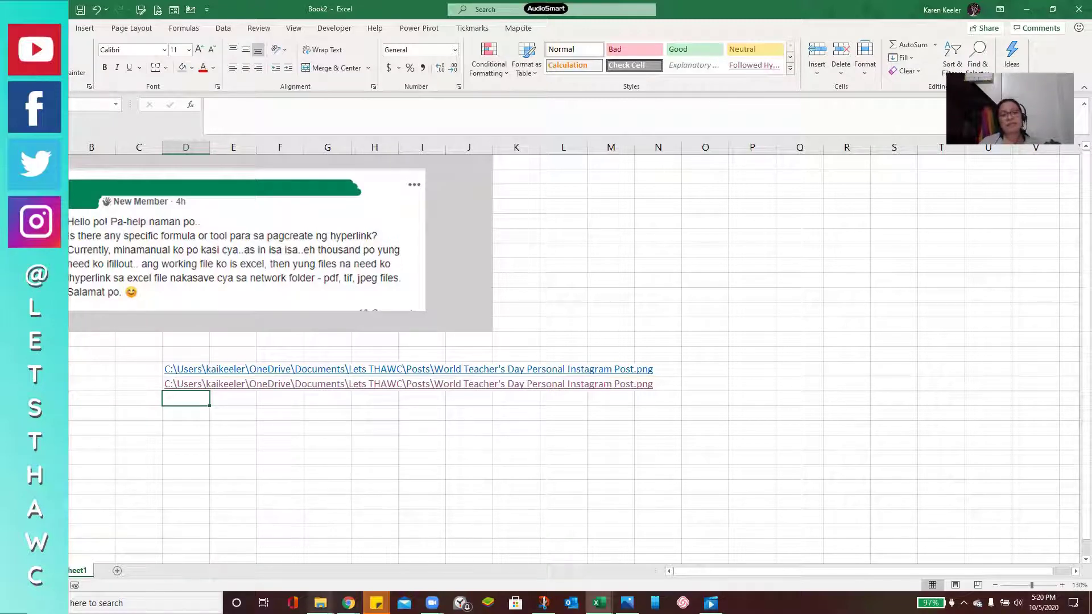
pyautogui.click(319, 602)
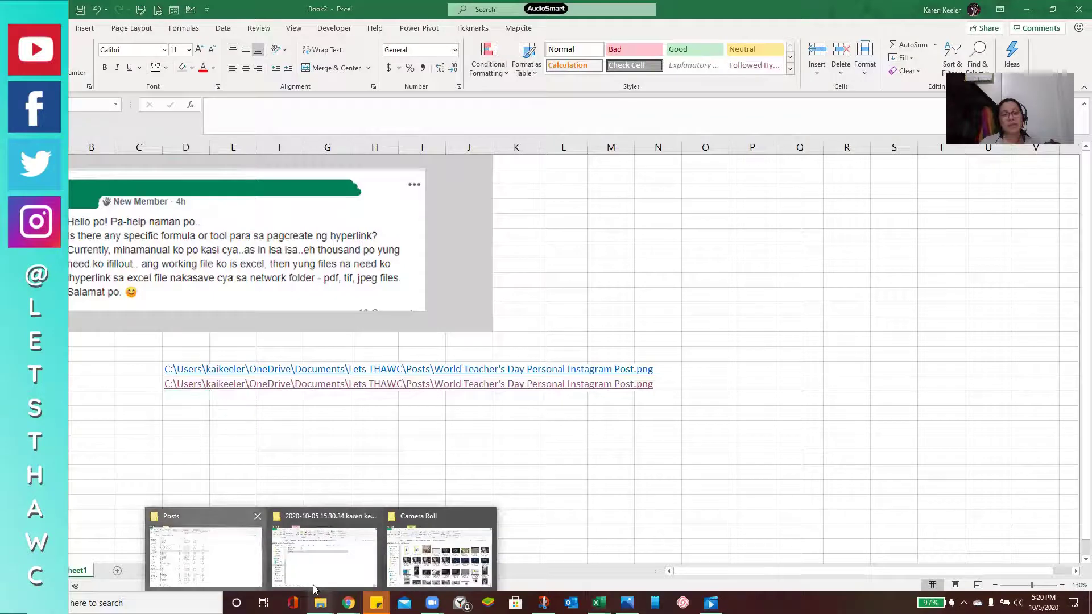
# Copy as path all Posts files from World Teacher's Day Personal Instagram Post to Reaction Icons 2019
pyautogui.click(204, 560)
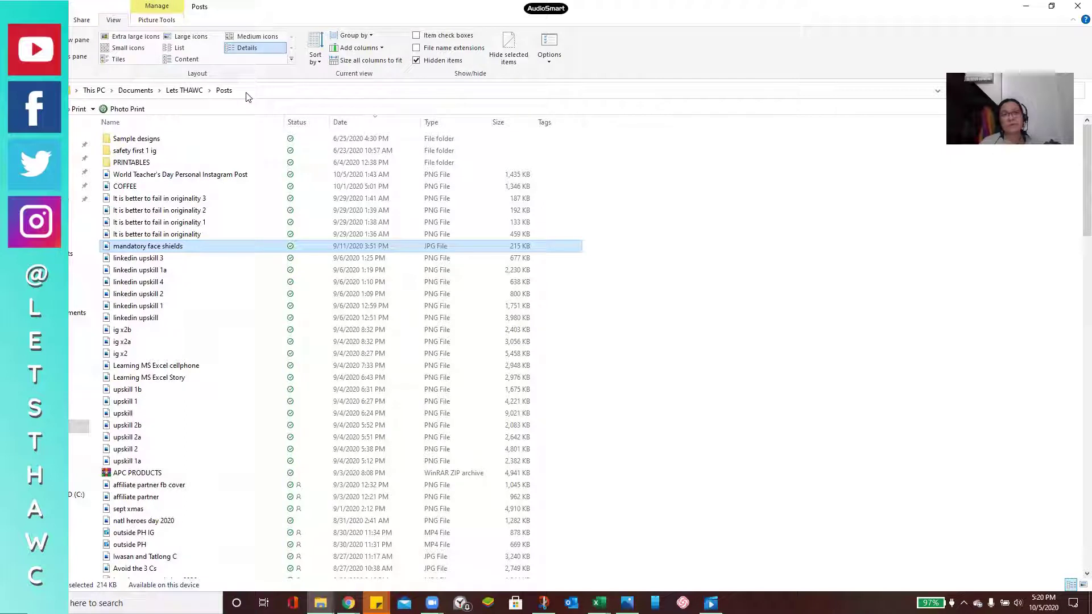
pyautogui.click(225, 175)
pyautogui.scroll(-1, 264, 365)
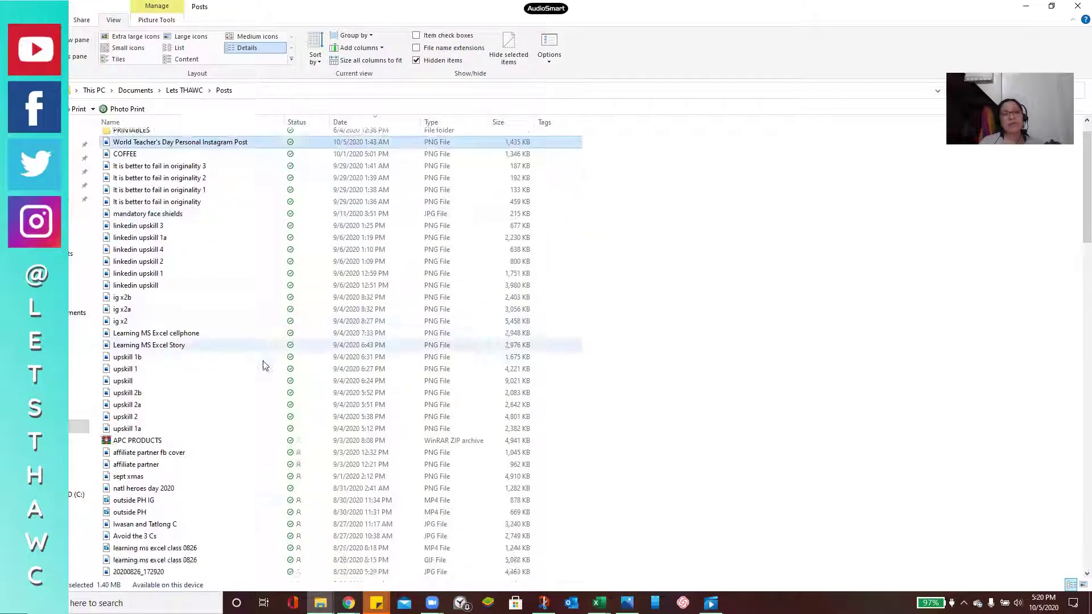
pyautogui.scroll(-20, 221, 489)
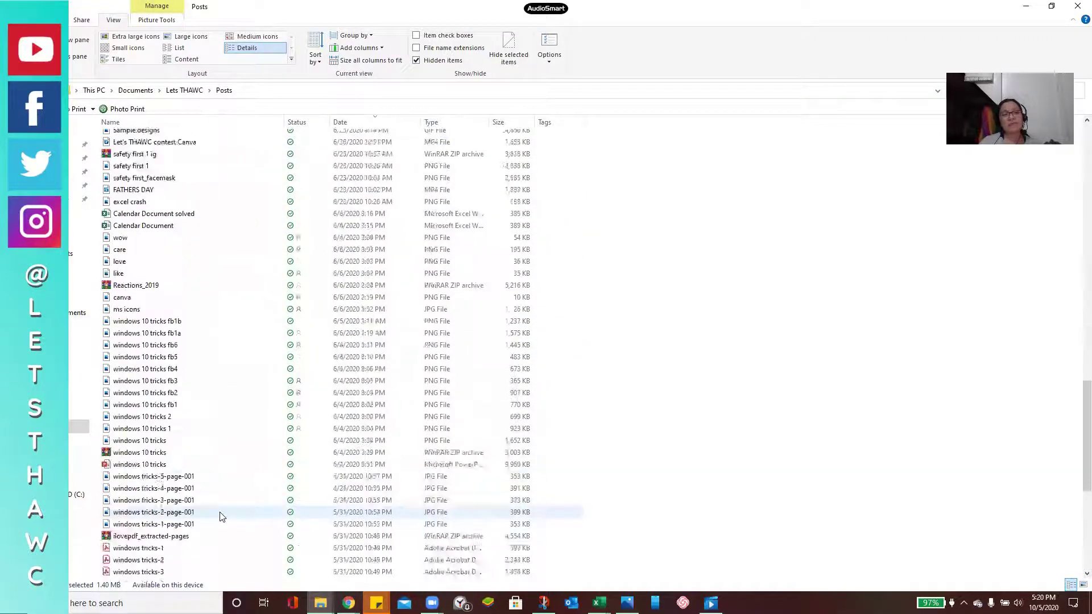
pyautogui.scroll(-9, 221, 516)
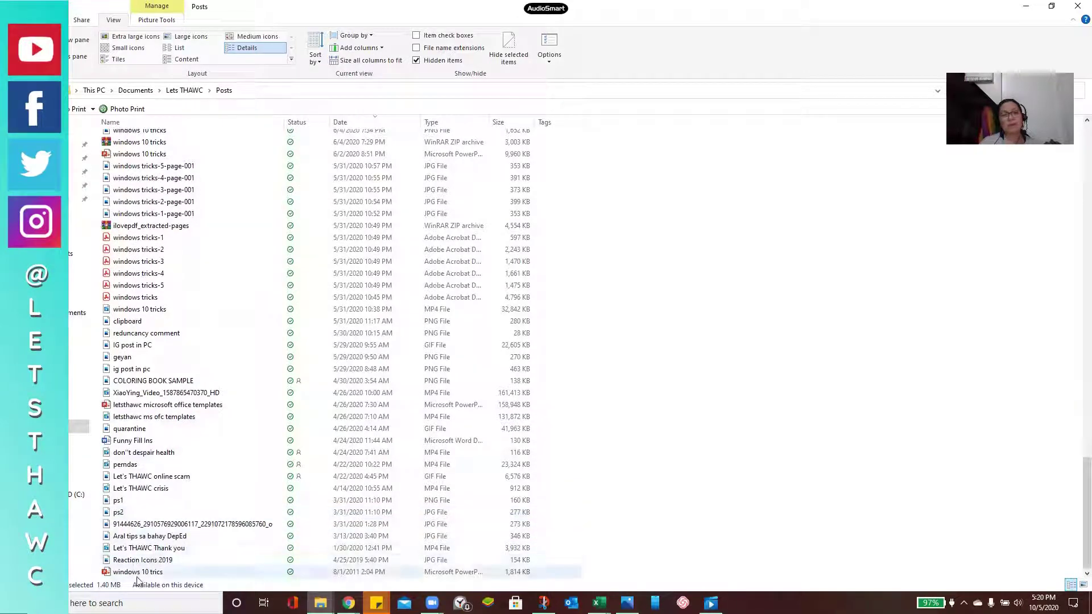
pyautogui.click(137, 560)
pyautogui.hotkey('shift', 'Home')
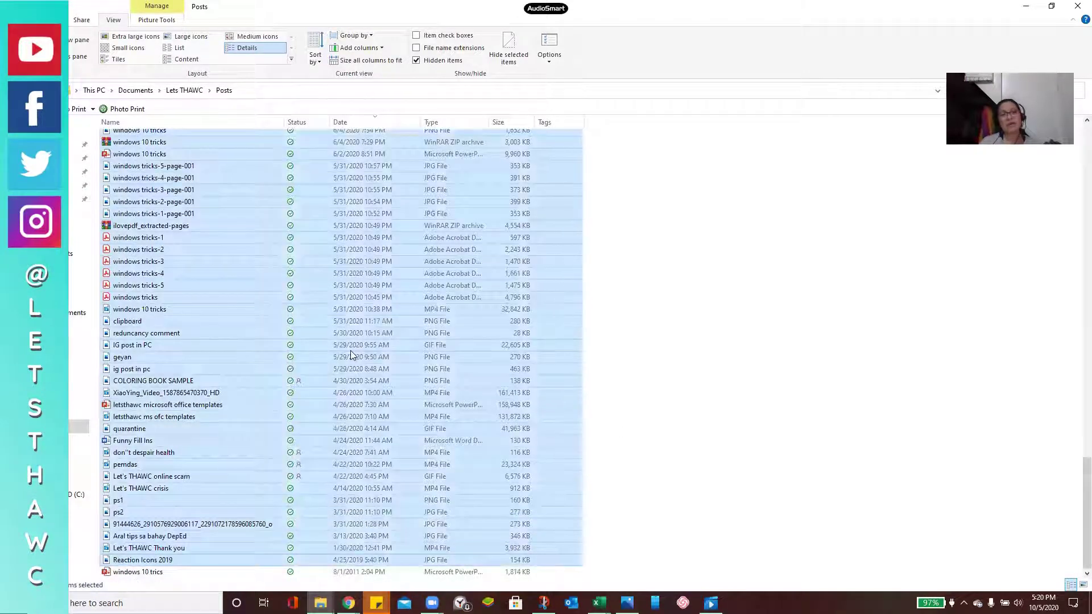
pyautogui.scroll(20, 352, 355)
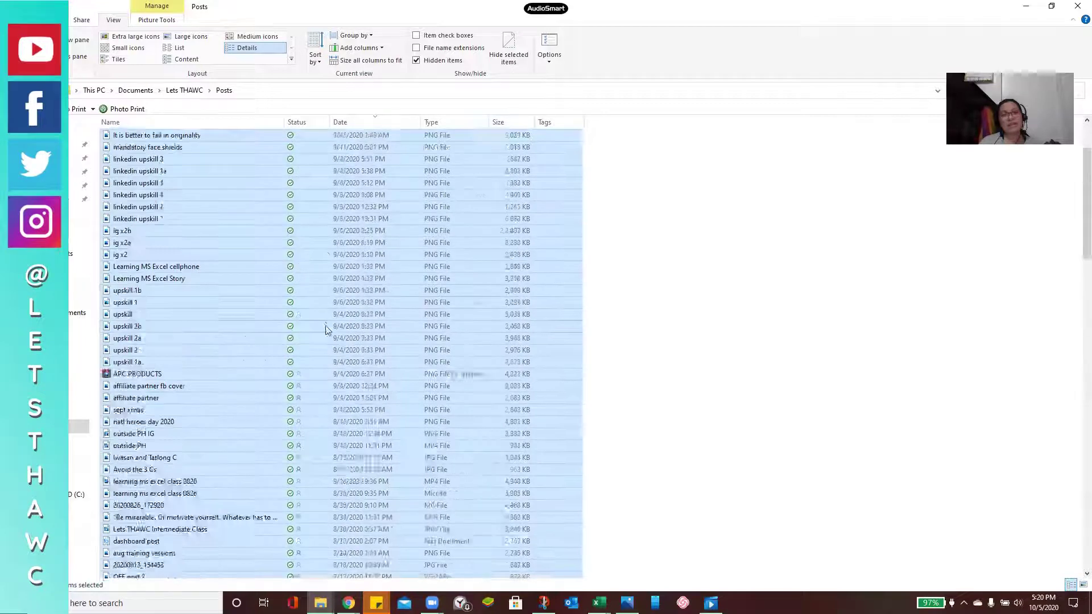
pyautogui.scroll(3, 326, 330)
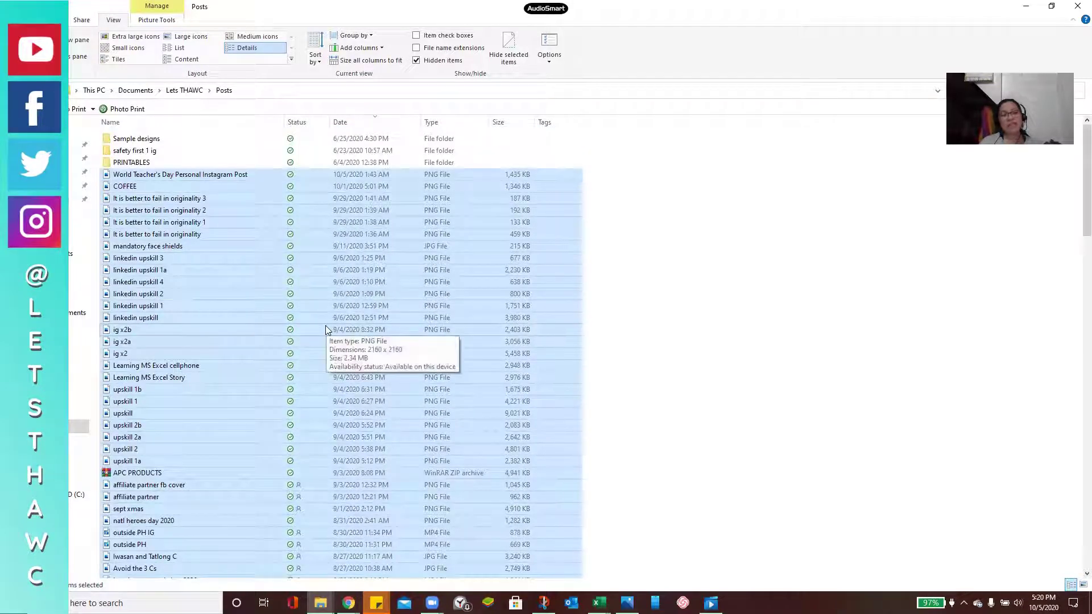
pyautogui.rightClick(279, 337)
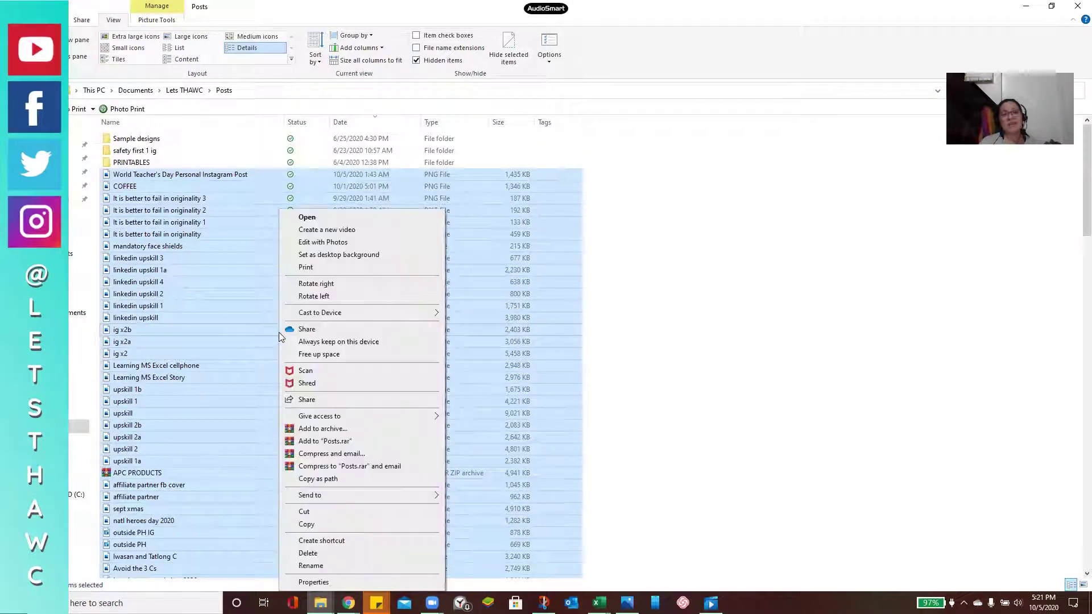
pyautogui.click(317, 479)
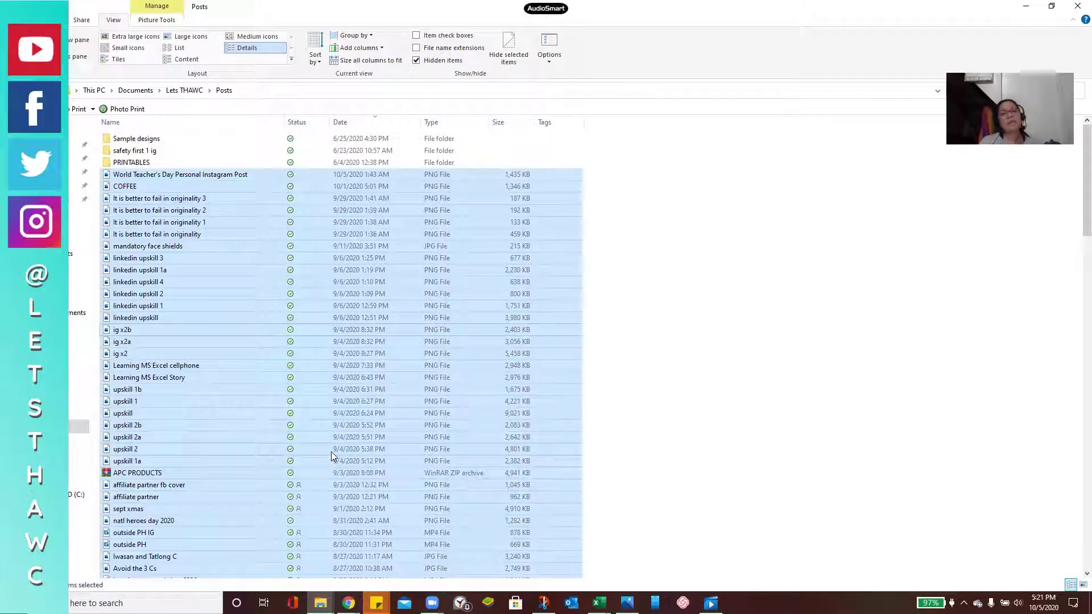
# Paste the copied file paths as Text via Paste Special starting in D28
pyautogui.hotkey('alt', 'Tab')
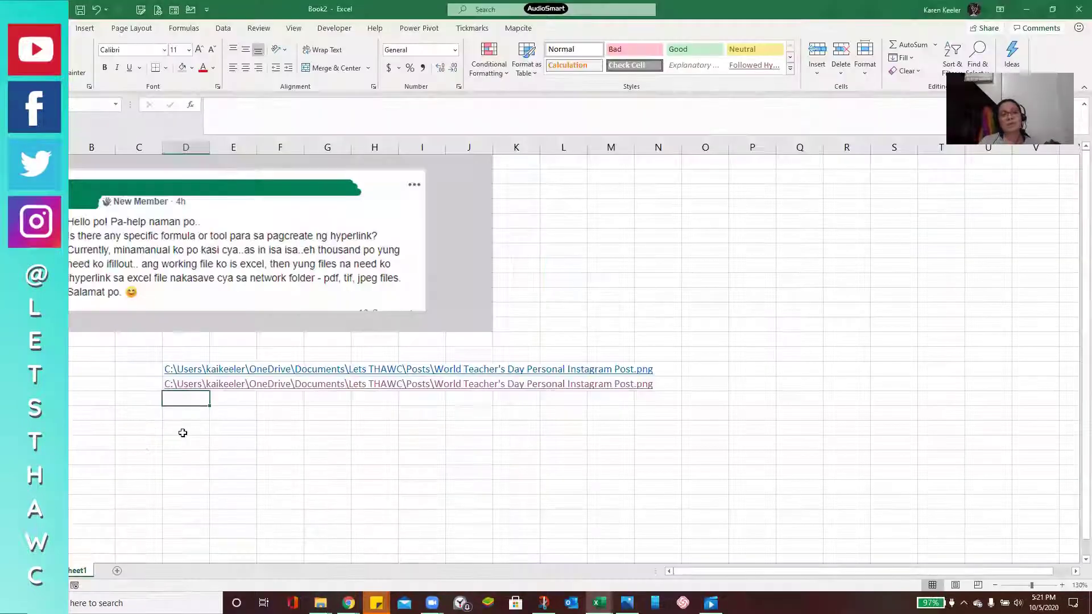
pyautogui.click(182, 431)
pyautogui.scroll(-2, 182, 435)
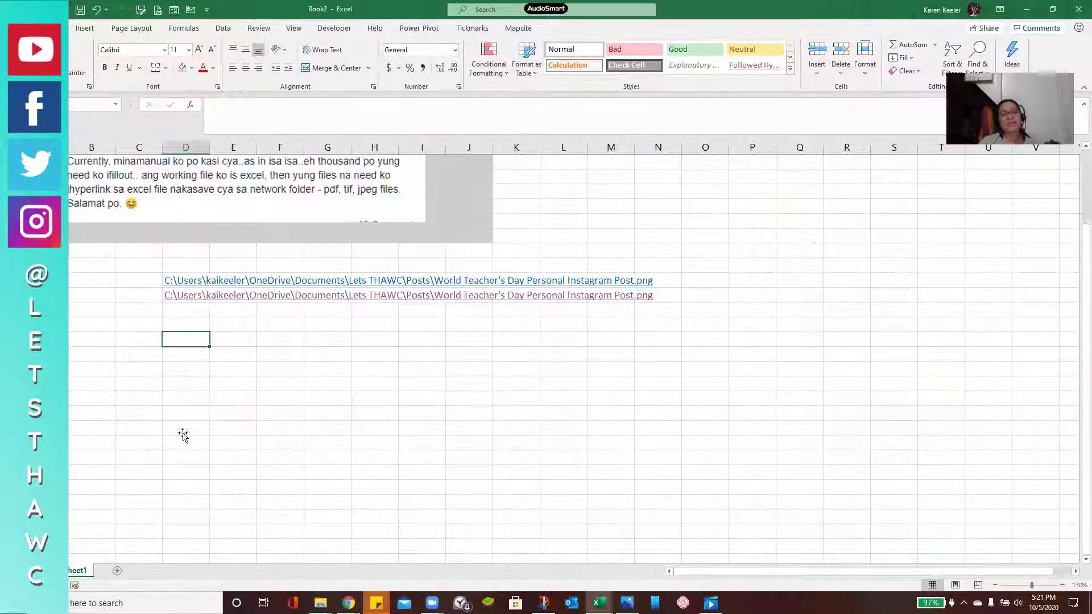
pyautogui.rightClick(171, 340)
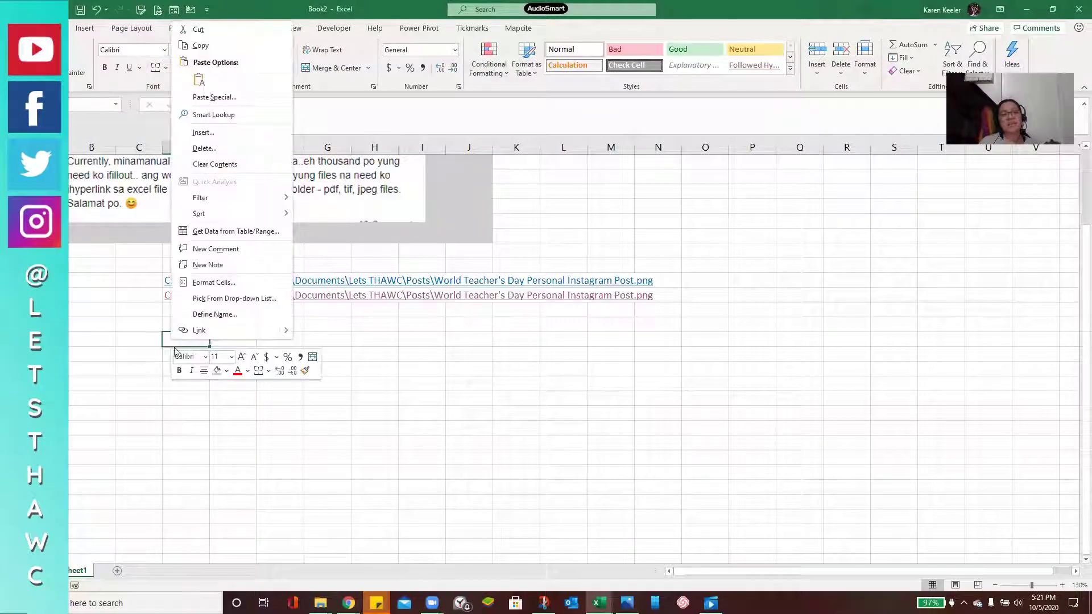
pyautogui.click(202, 97)
pyautogui.click(118, 66)
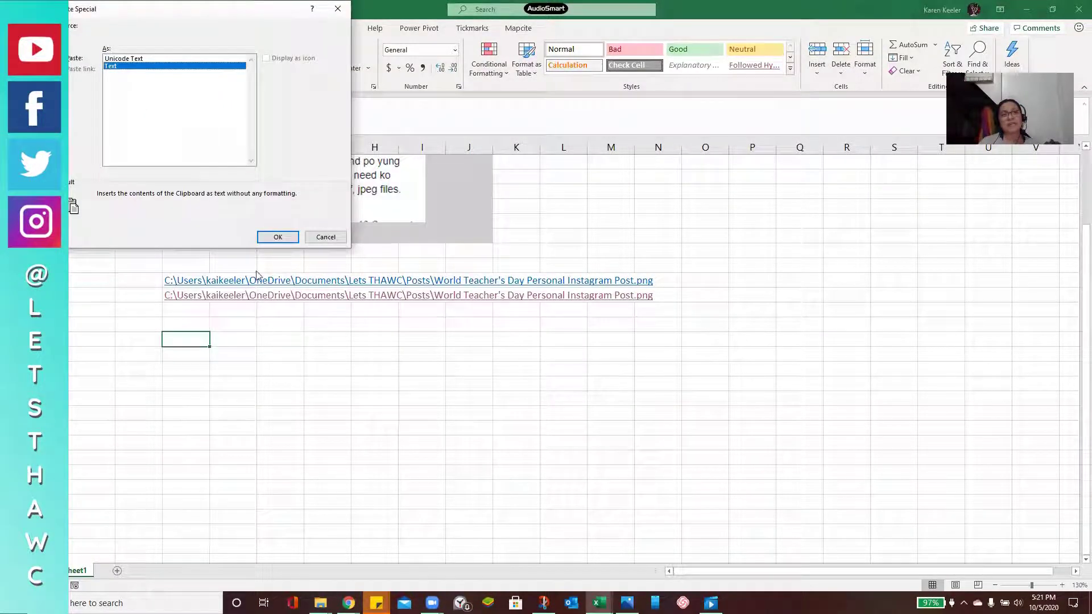
pyautogui.click(277, 237)
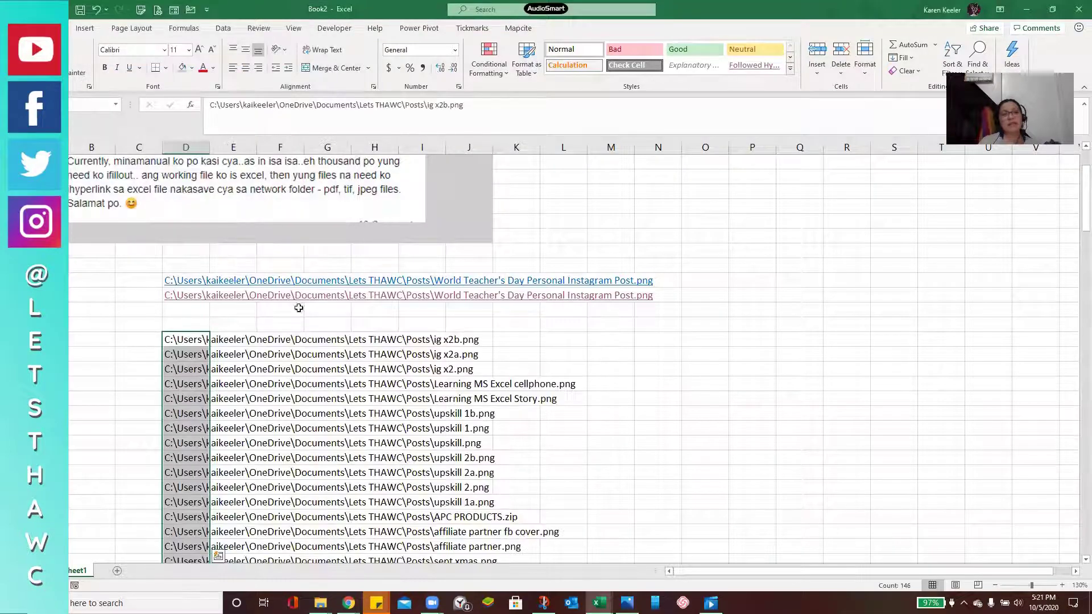
# Deselect and scroll through the pasted column of Posts file paths to check them
pyautogui.click(155, 355)
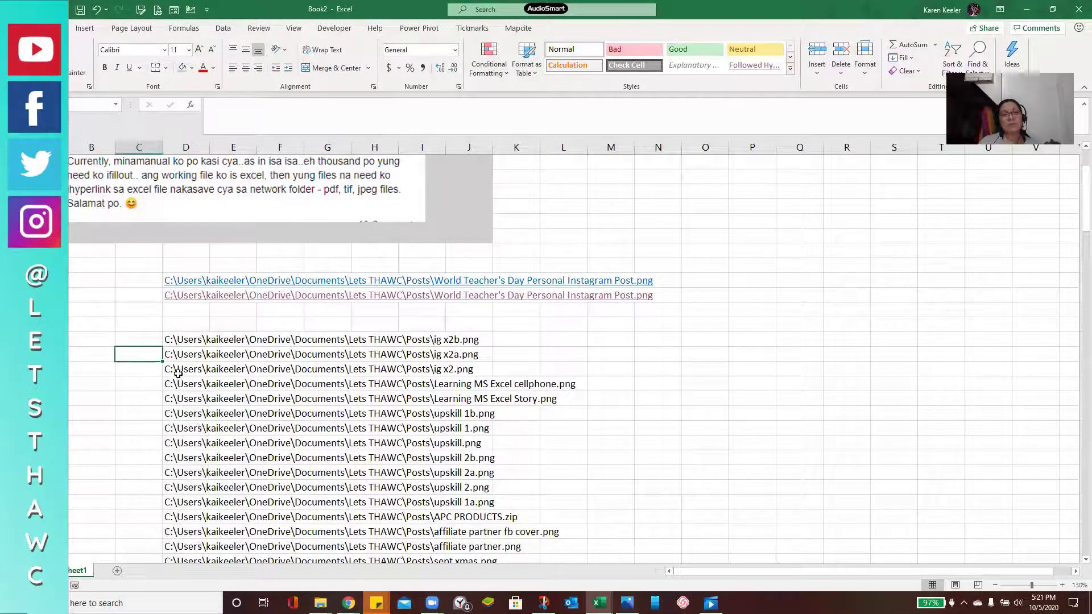
pyautogui.scroll(-20, 178, 373)
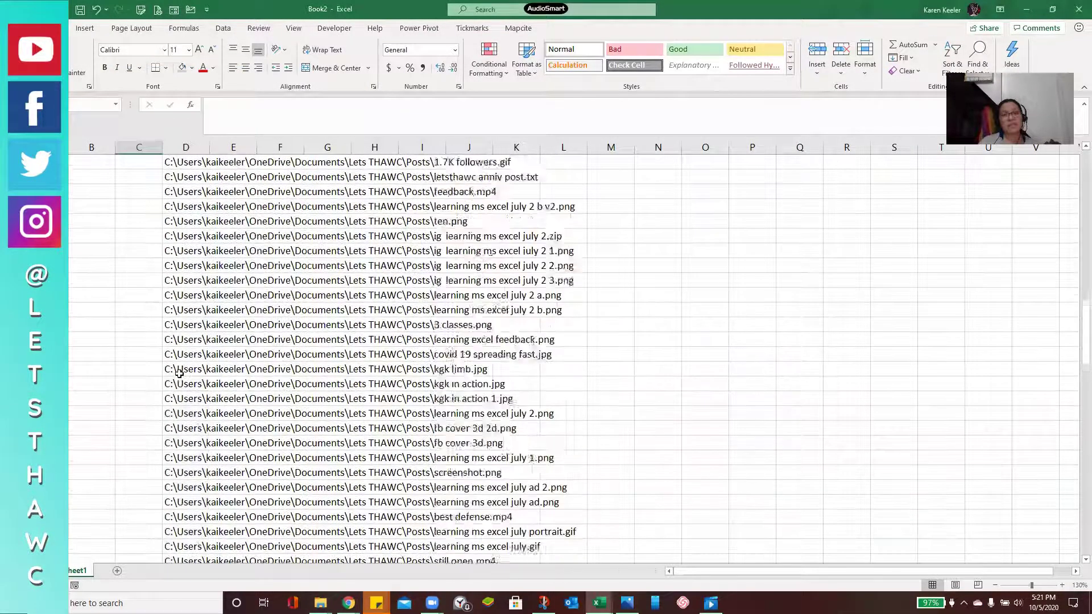
pyautogui.scroll(-20, 179, 373)
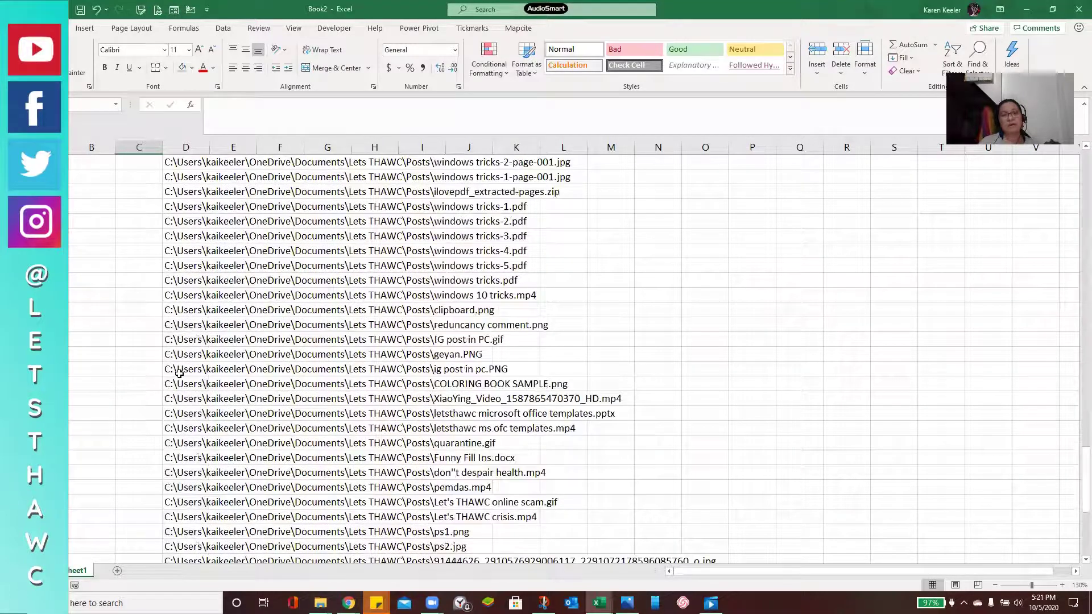
pyautogui.scroll(-12, 179, 373)
pyautogui.scroll(5, 179, 373)
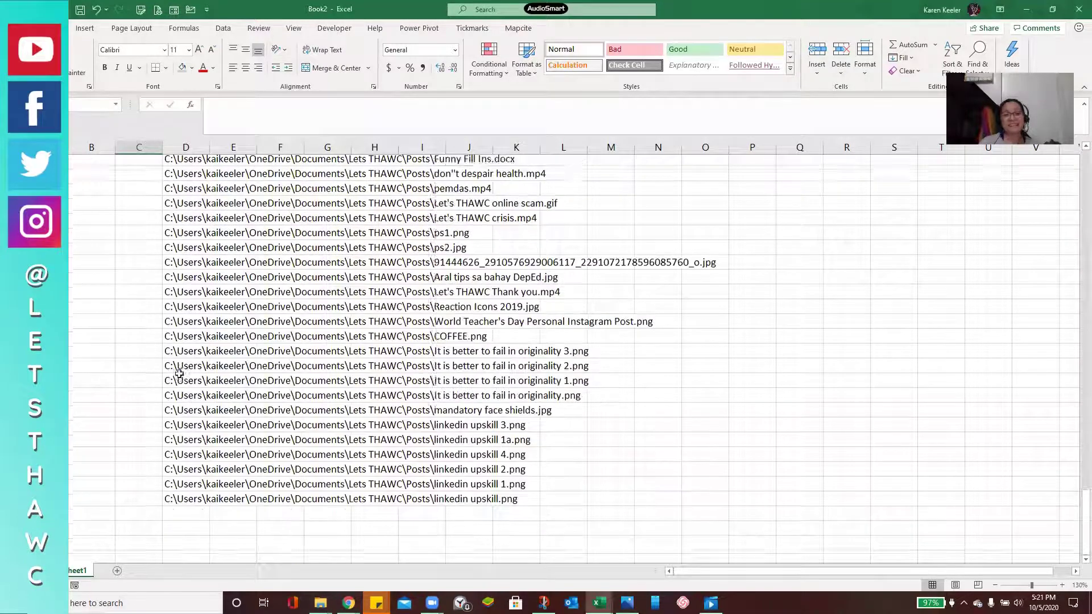
pyautogui.scroll(20, 179, 373)
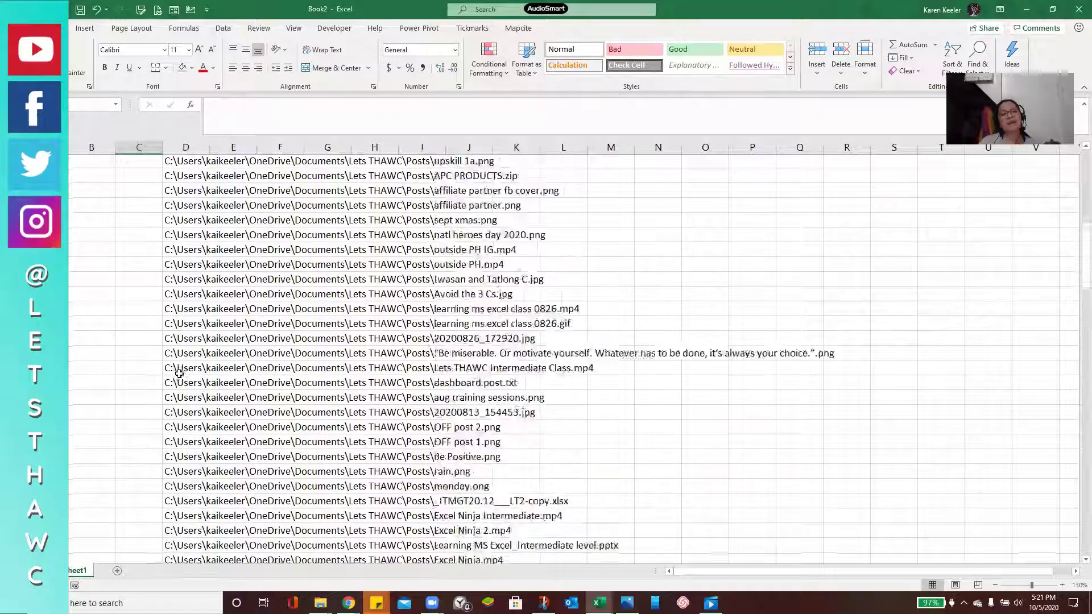
pyautogui.scroll(15, 179, 373)
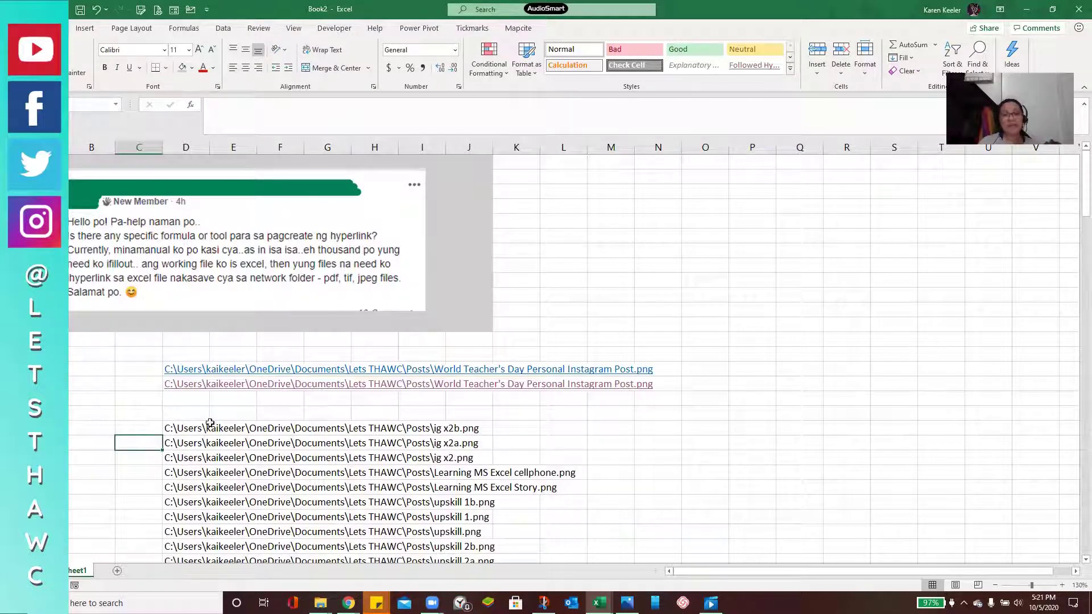
# Enter =HYPERLINK(D28) in cell M28
pyautogui.click(620, 429)
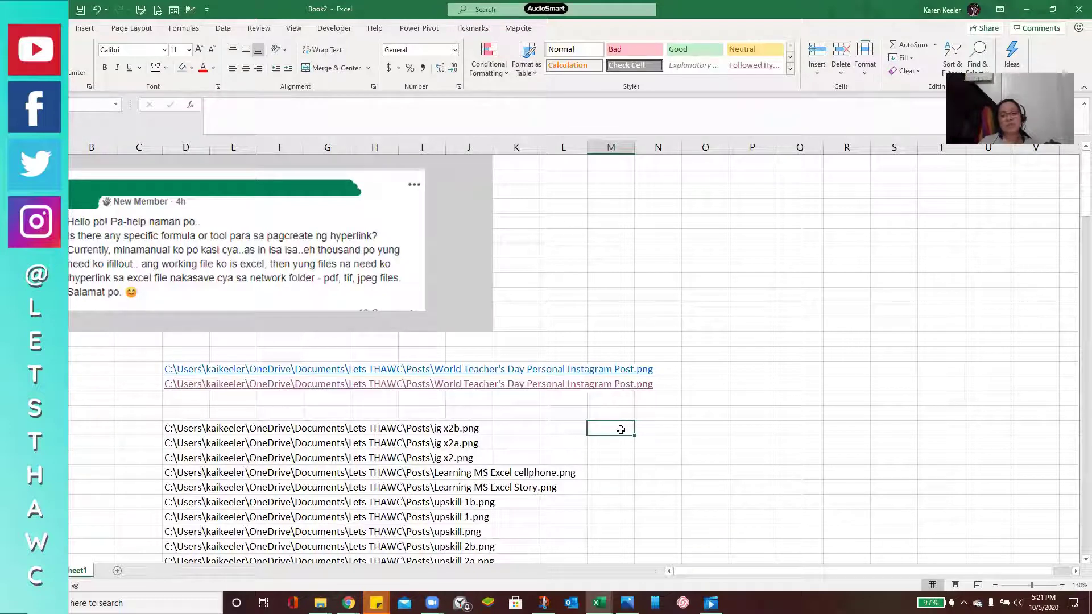
pyautogui.write('=hpe')
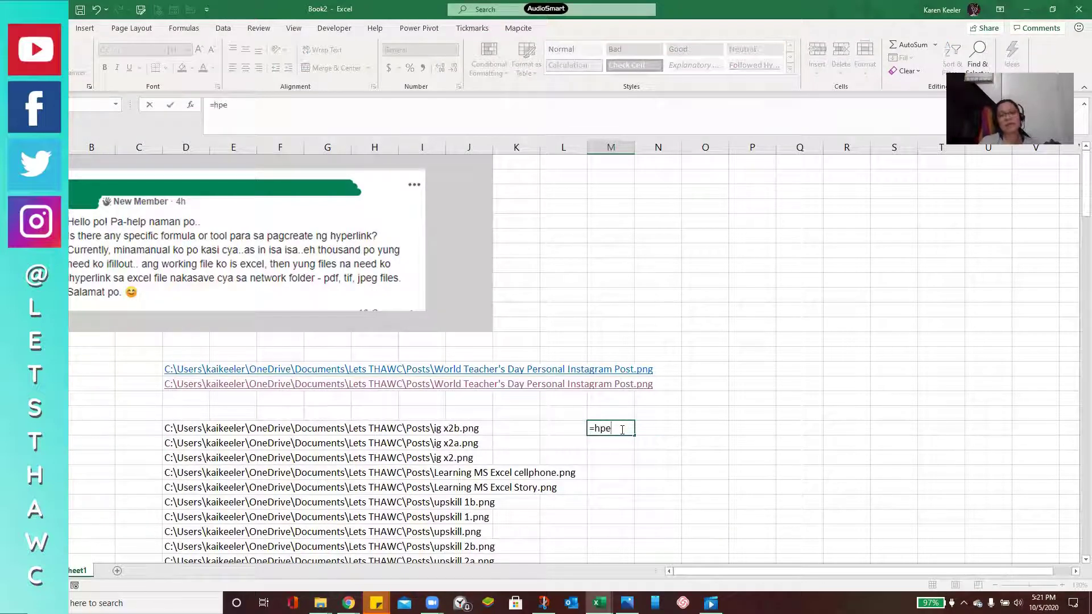
pyautogui.press('BackSpace')
pyautogui.press('BackSpace')
pyautogui.write('yp')
pyautogui.press('Tab')
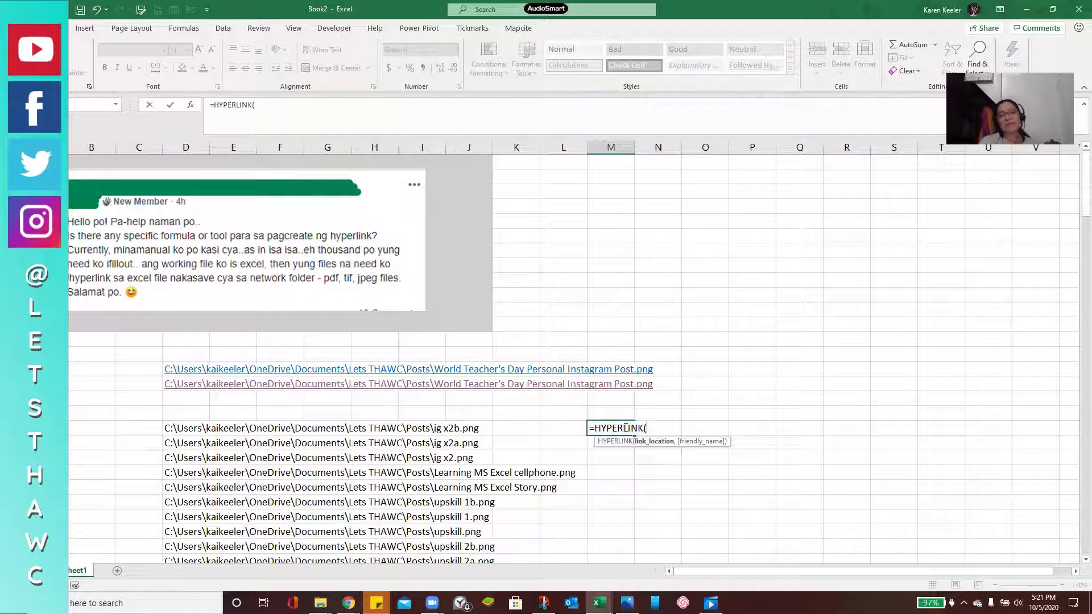
pyautogui.press('Left')
pyautogui.press('Left')
pyautogui.press('Left')
pyautogui.press('Left')
pyautogui.press('Left')
pyautogui.press('Left')
pyautogui.press('Left')
pyautogui.press('Left')
pyautogui.press('Left')
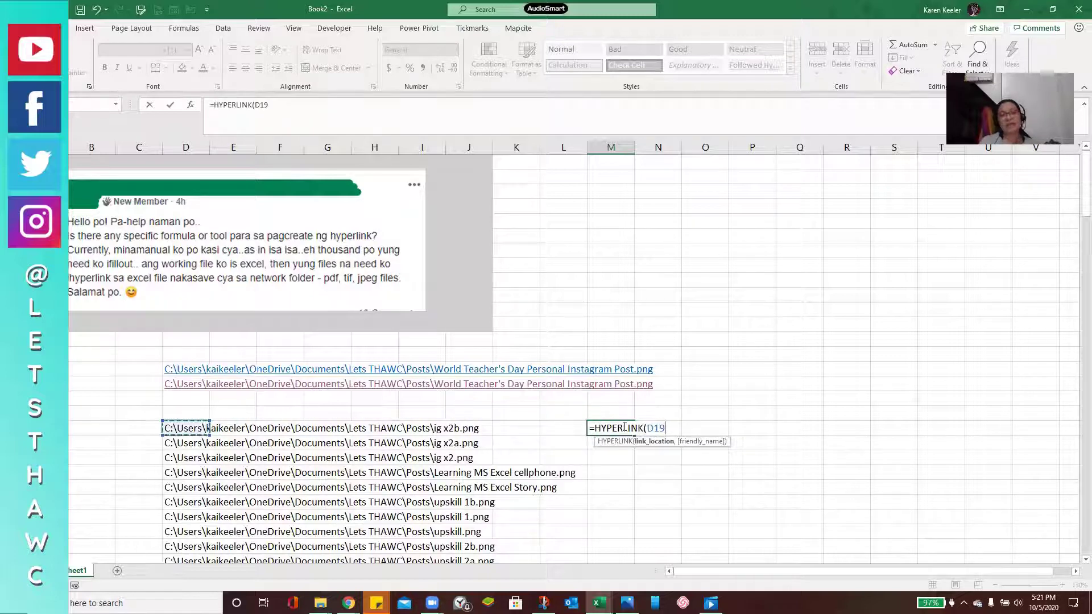
pyautogui.write(')')
pyautogui.press('Return')
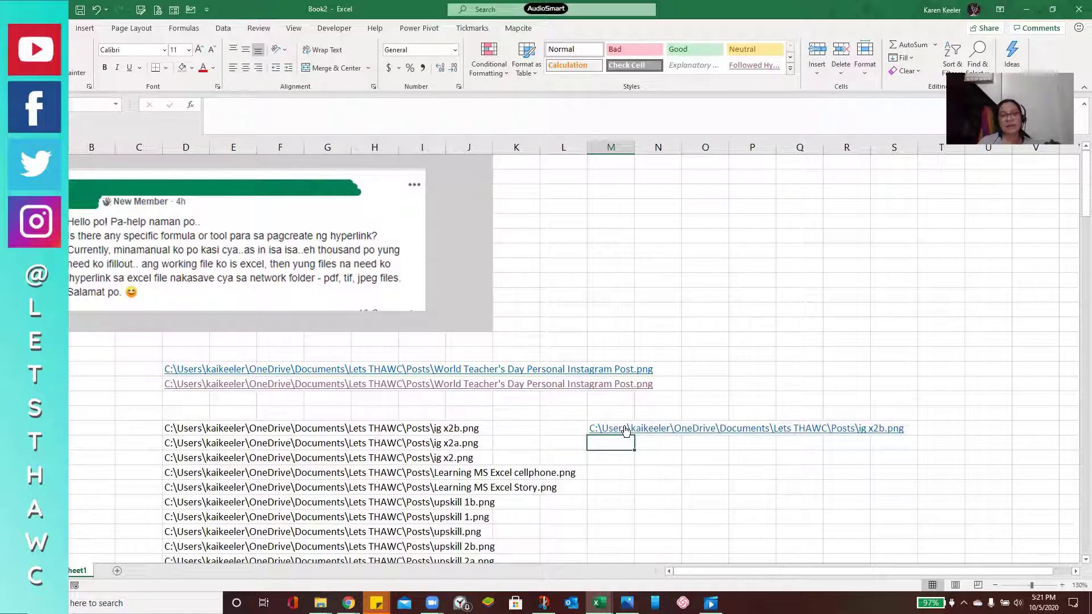
# Copy the M28 formula down column M to the last file path row
pyautogui.press('Up')
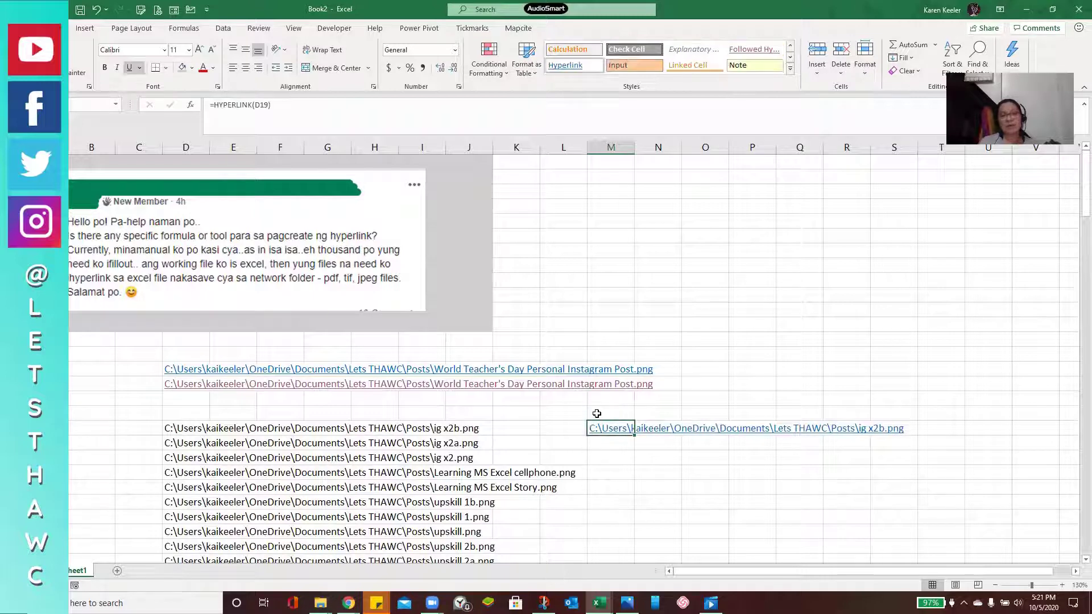
pyautogui.hotkey('ctrl', 'c')
pyautogui.press('Left')
pyautogui.press('Left')
pyautogui.press('Left')
pyautogui.hotkey('ctrl', 'Left')
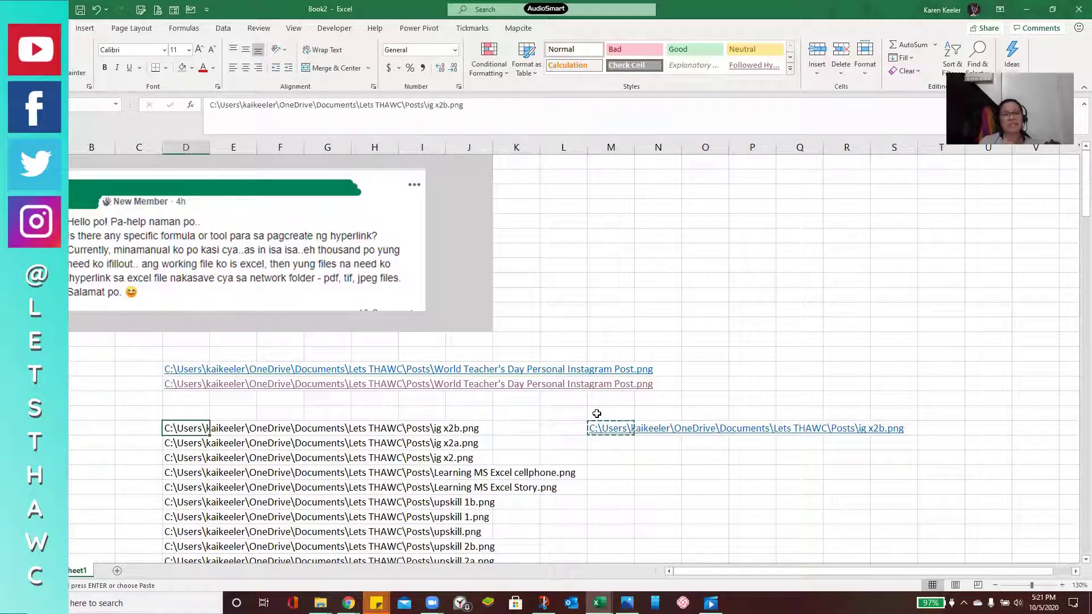
pyautogui.hotkey('ctrl', 'Down')
pyautogui.press('Right')
pyautogui.press('Right')
pyautogui.press('Right')
pyautogui.press('Right')
pyautogui.press('Right')
pyautogui.press('Right')
pyautogui.press('Right')
pyautogui.press('Right')
pyautogui.press('Right')
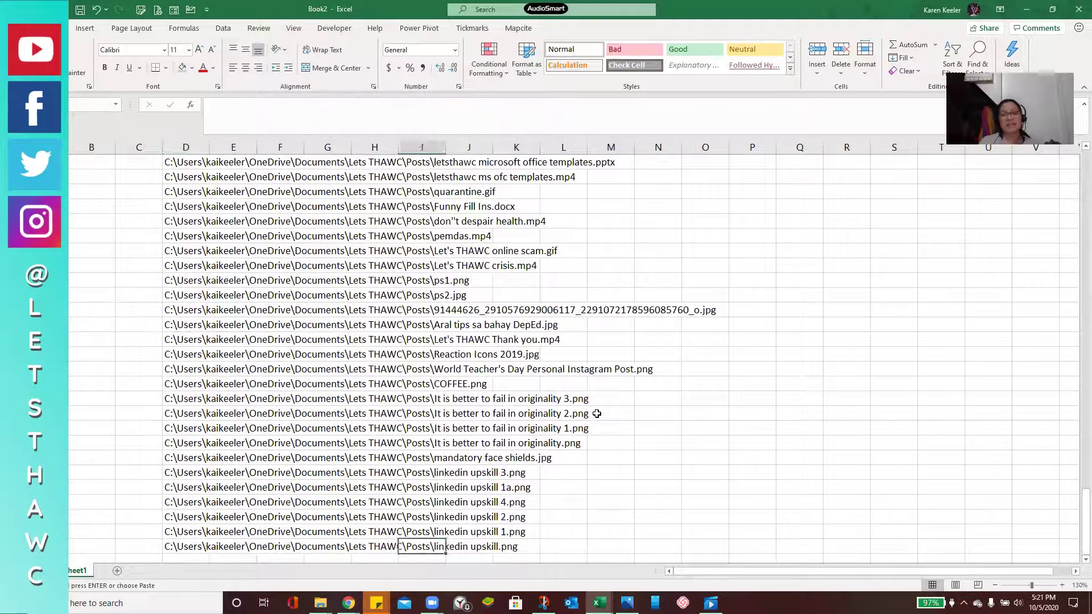
pyautogui.hotkey('ctrl', 'shift', 'Up')
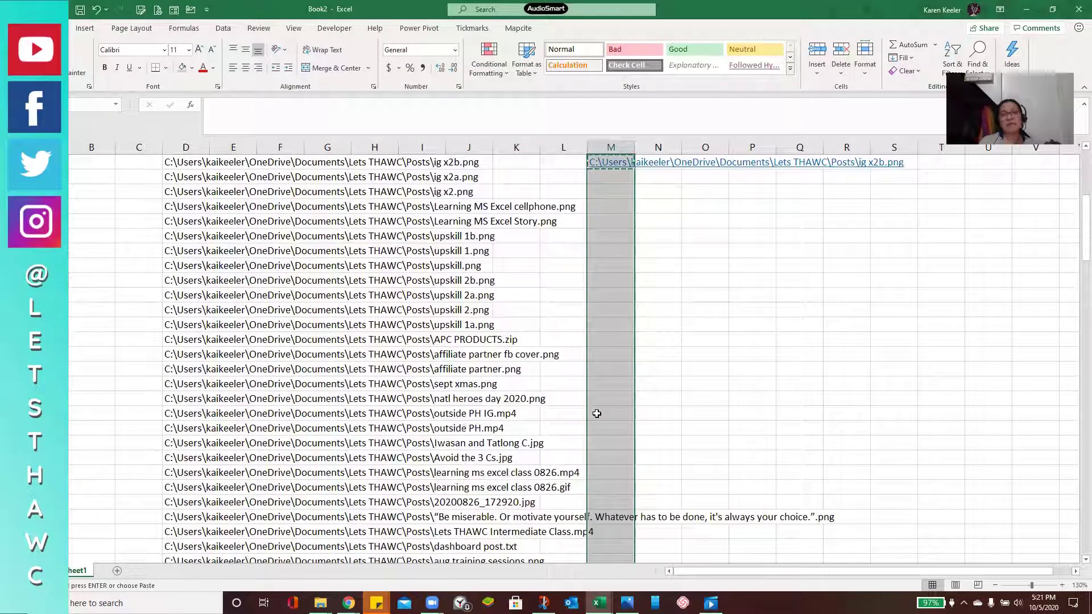
pyautogui.press('Return')
pyautogui.scroll(20, 694, 404)
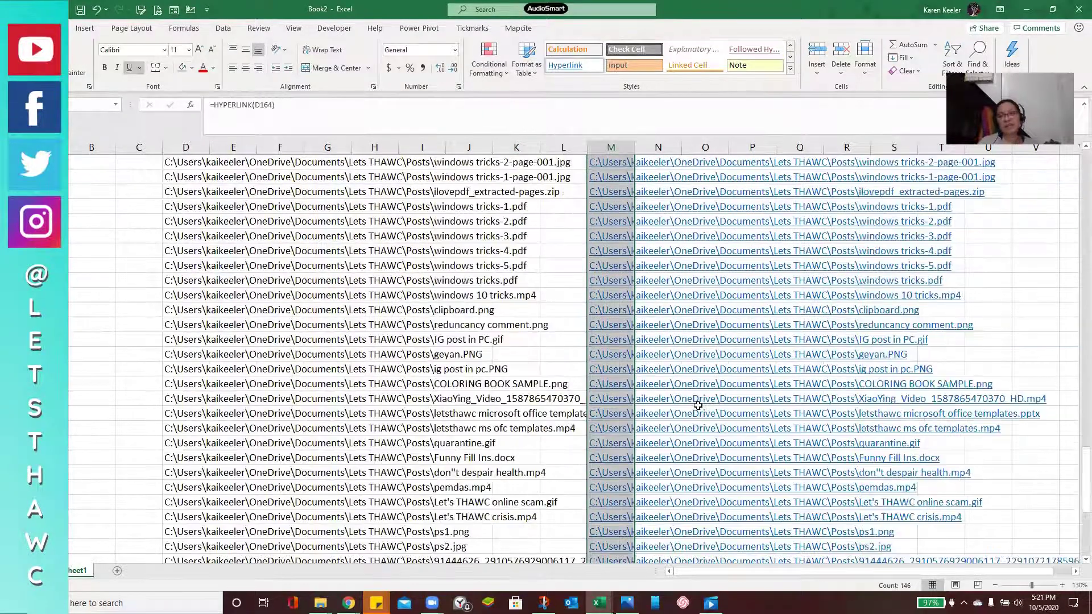
pyautogui.scroll(20, 696, 405)
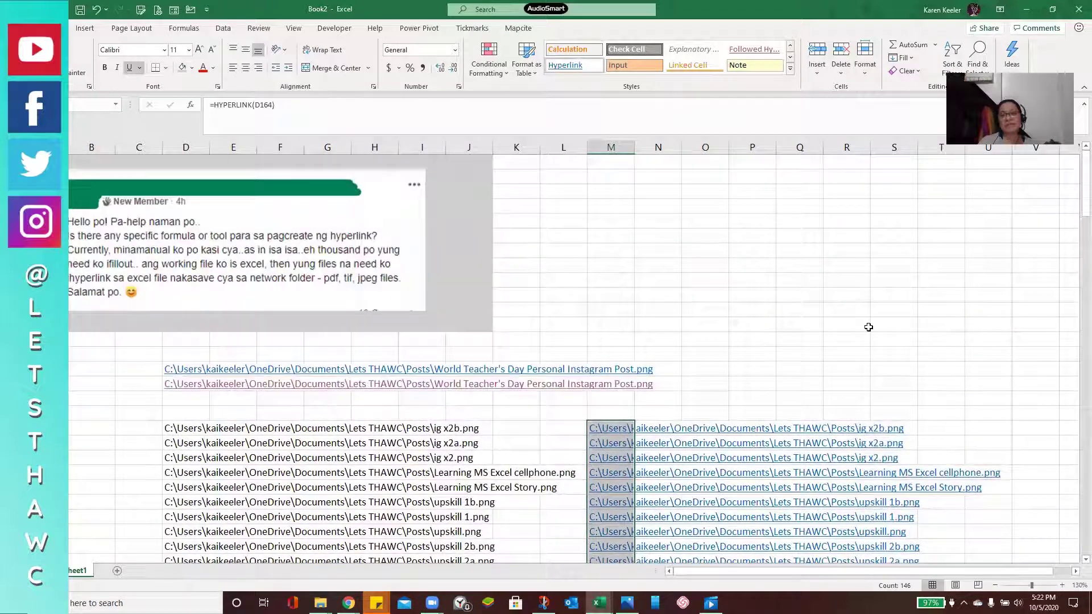
# Open the Learning MS Excel cellphone.png image from its M22 link, then switch back to the workbook
pyautogui.click(606, 473)
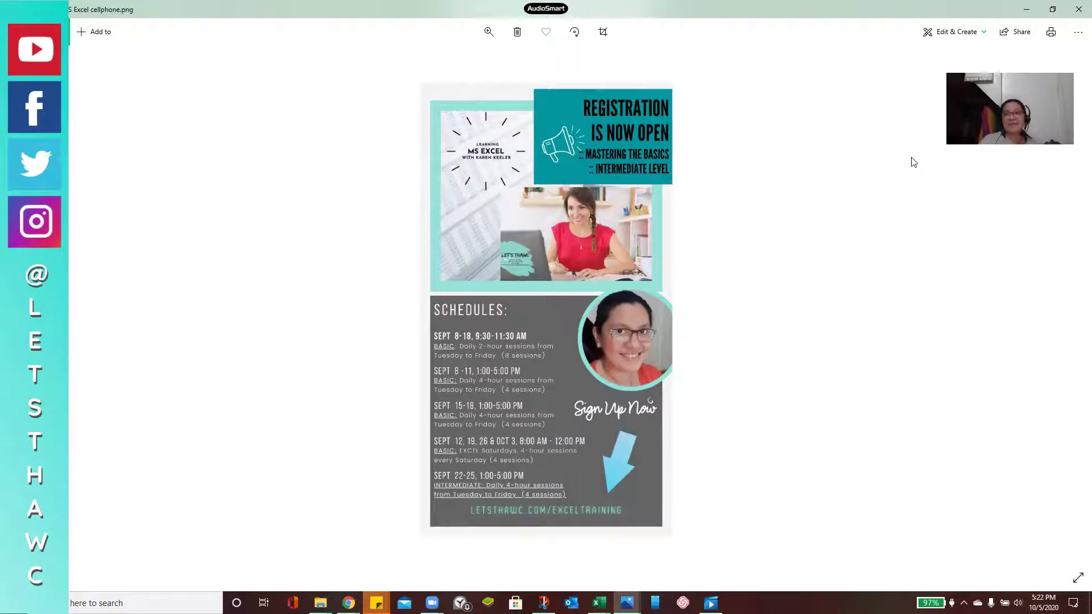
pyautogui.hotkey('alt', 'Tab')
pyautogui.scroll(-3, 668, 337)
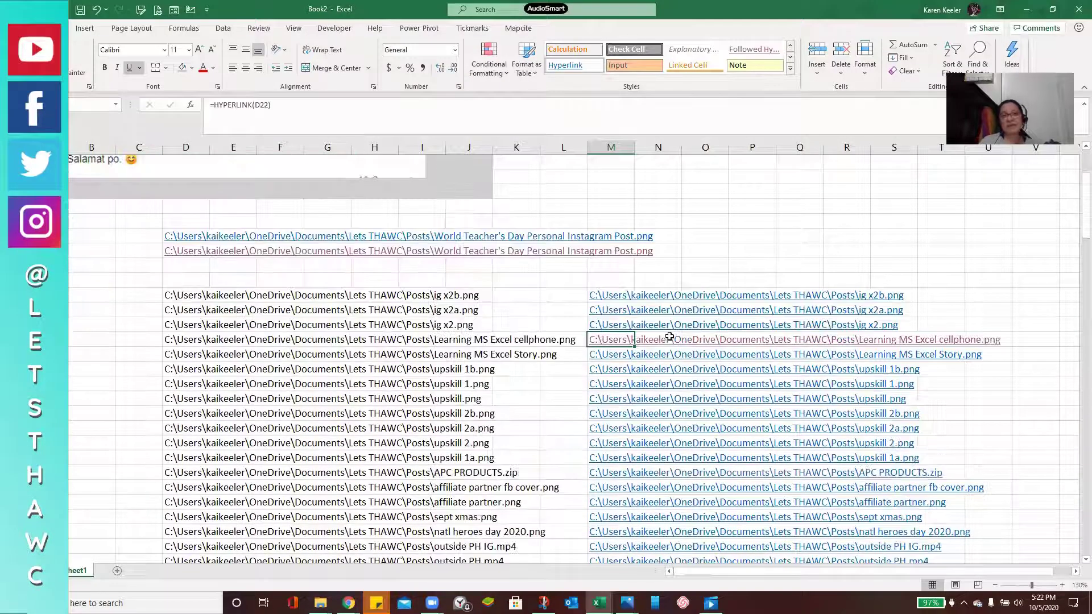
pyautogui.scroll(-5, 668, 337)
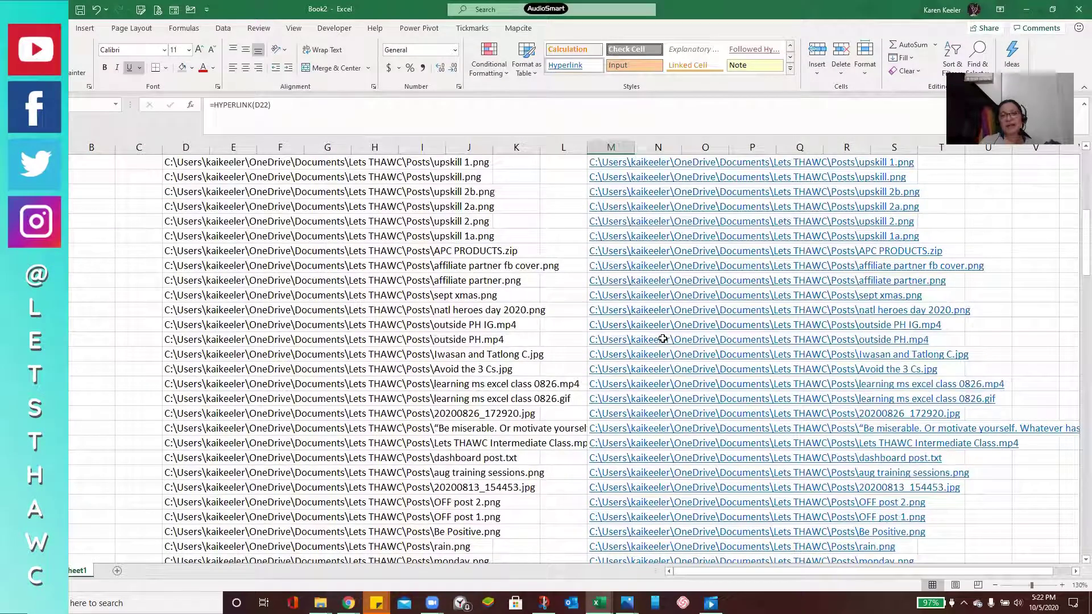
pyautogui.scroll(4, 582, 333)
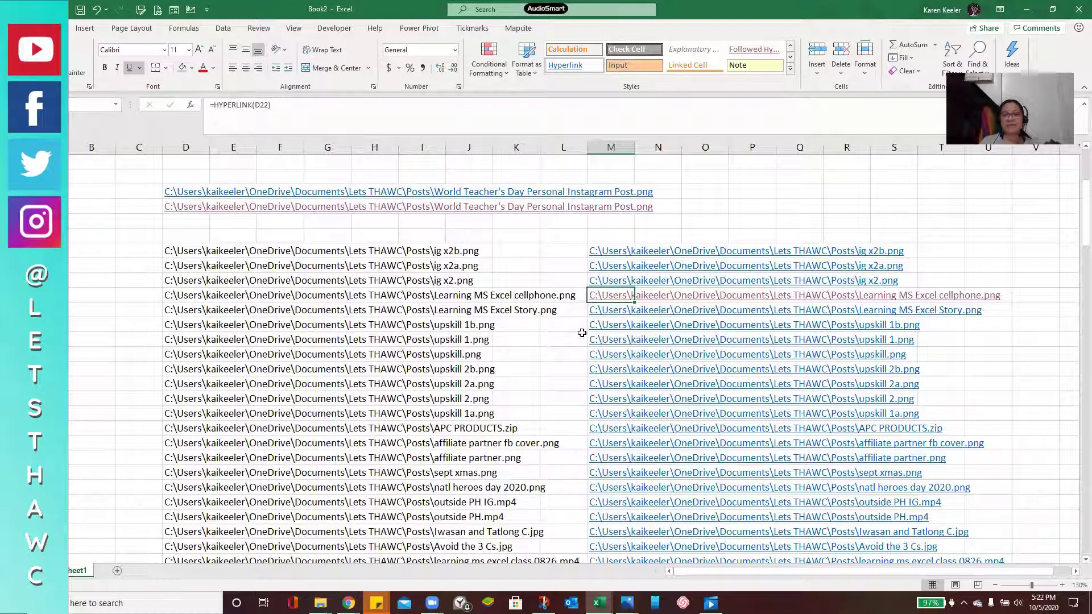
pyautogui.scroll(3, 357, 411)
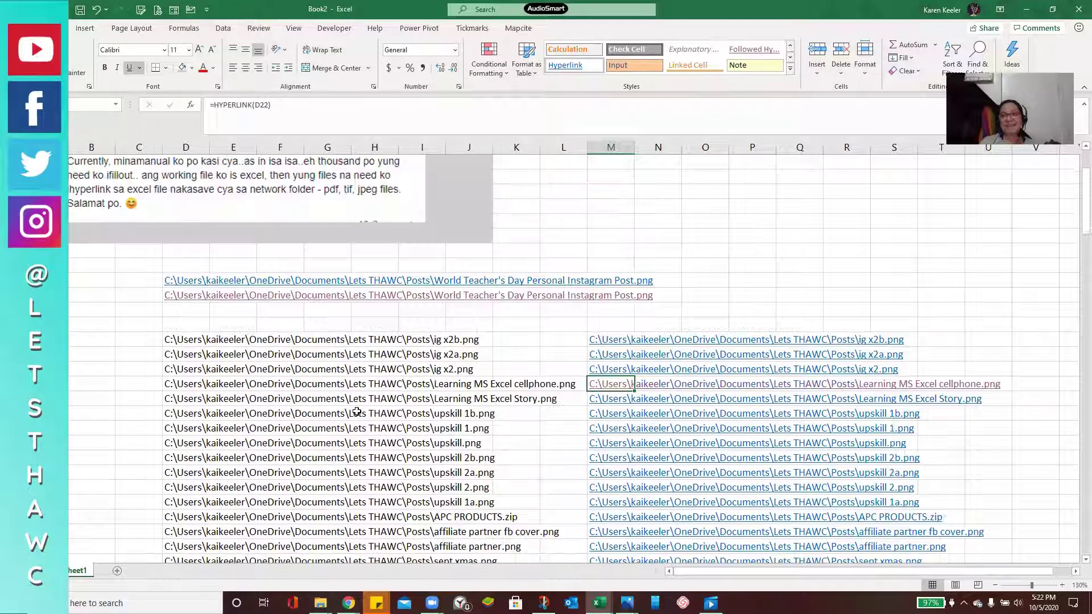